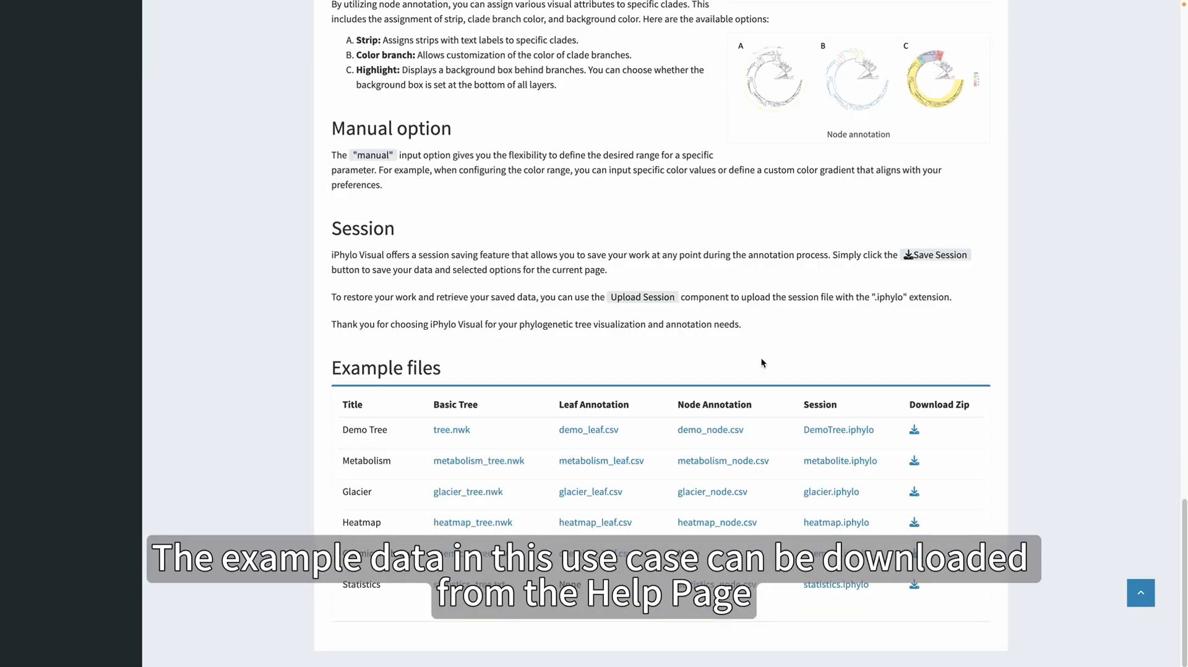
Download the Demo Tree example zip, and upload tree.nwk in Newick format to plot the tree
{"action": "left_click", "coordinate": [915, 432]}
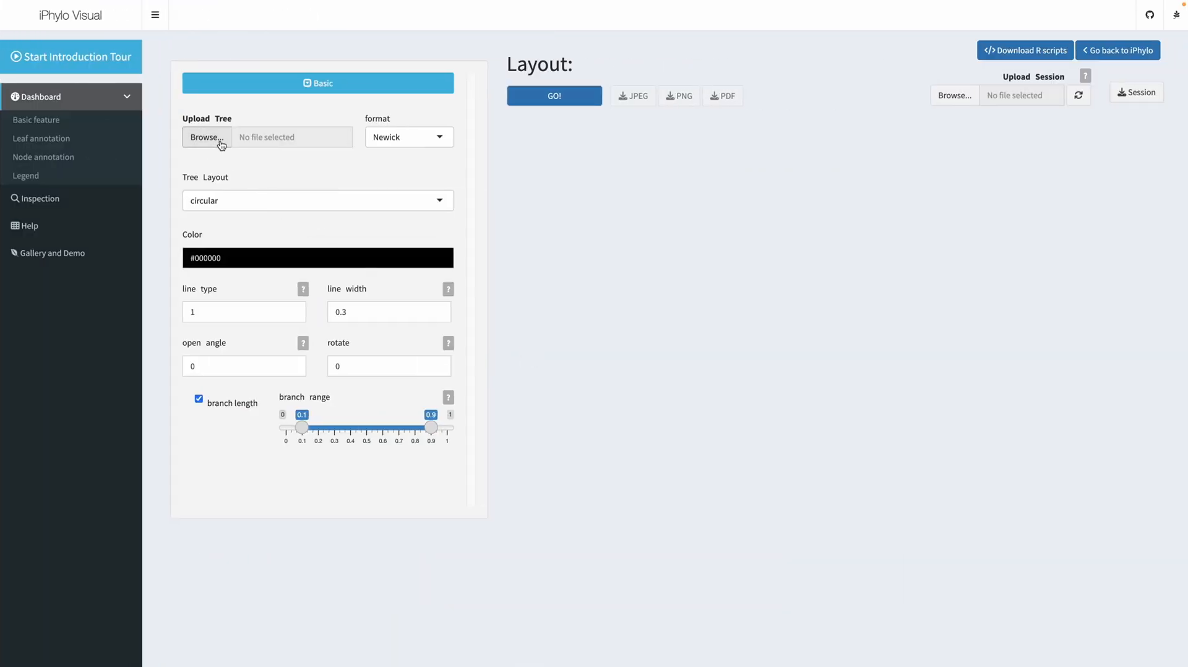
{"action": "left_click", "coordinate": [221, 144]}
{"action": "left_click", "coordinate": [477, 265]}
{"action": "double_click", "coordinate": [478, 265]}
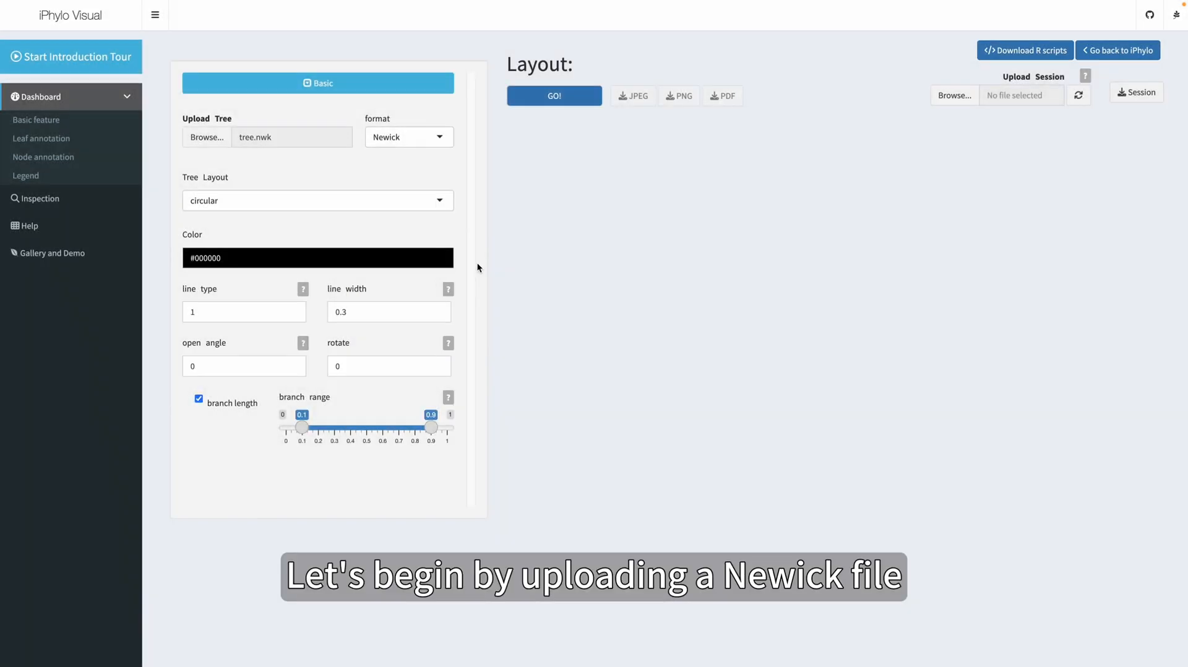
{"action": "left_click", "coordinate": [553, 96]}
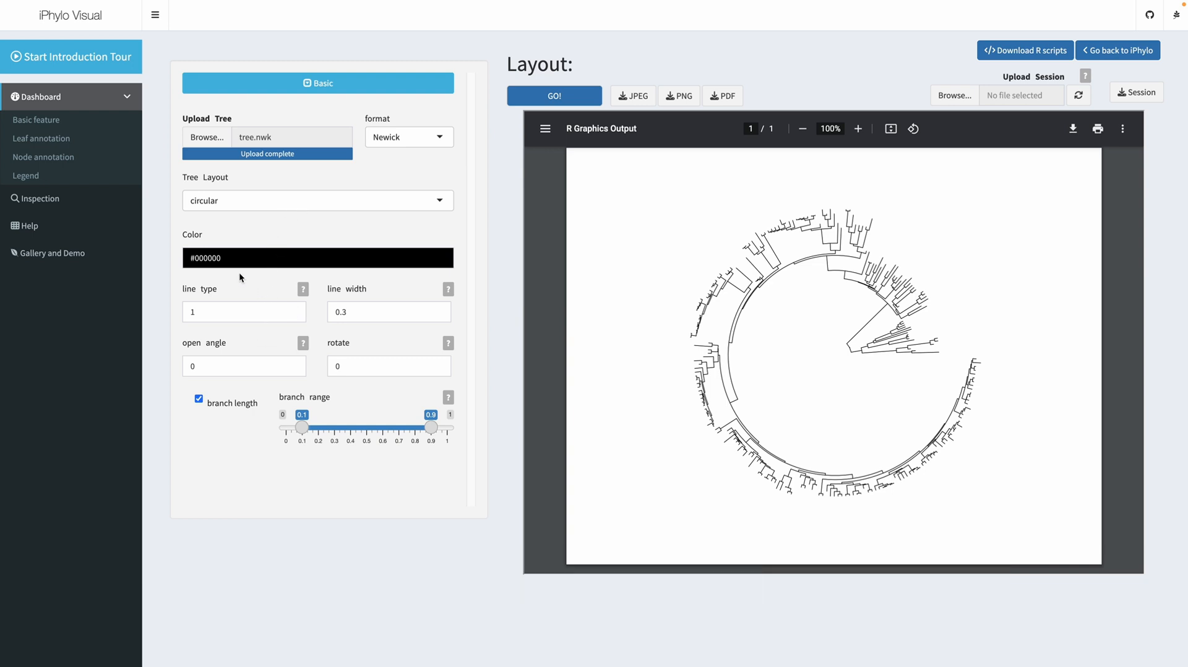
Switch the tree layout to rectangular and redraw the tree
{"action": "left_click", "coordinate": [253, 203]}
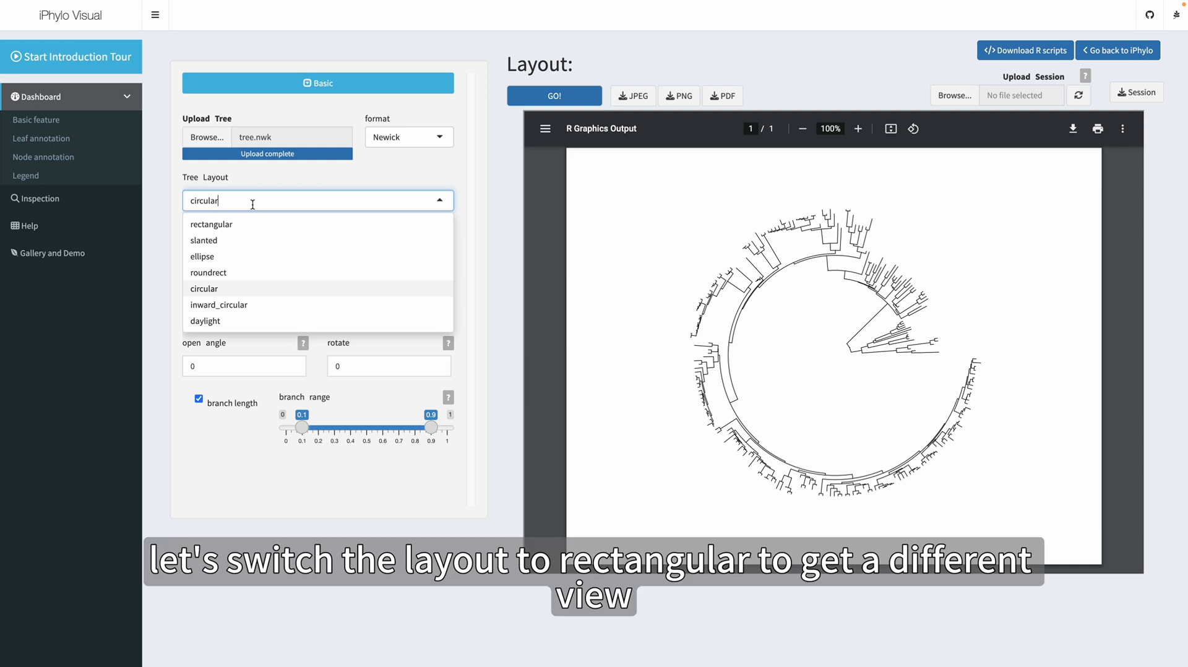
{"action": "left_click", "coordinate": [244, 227]}
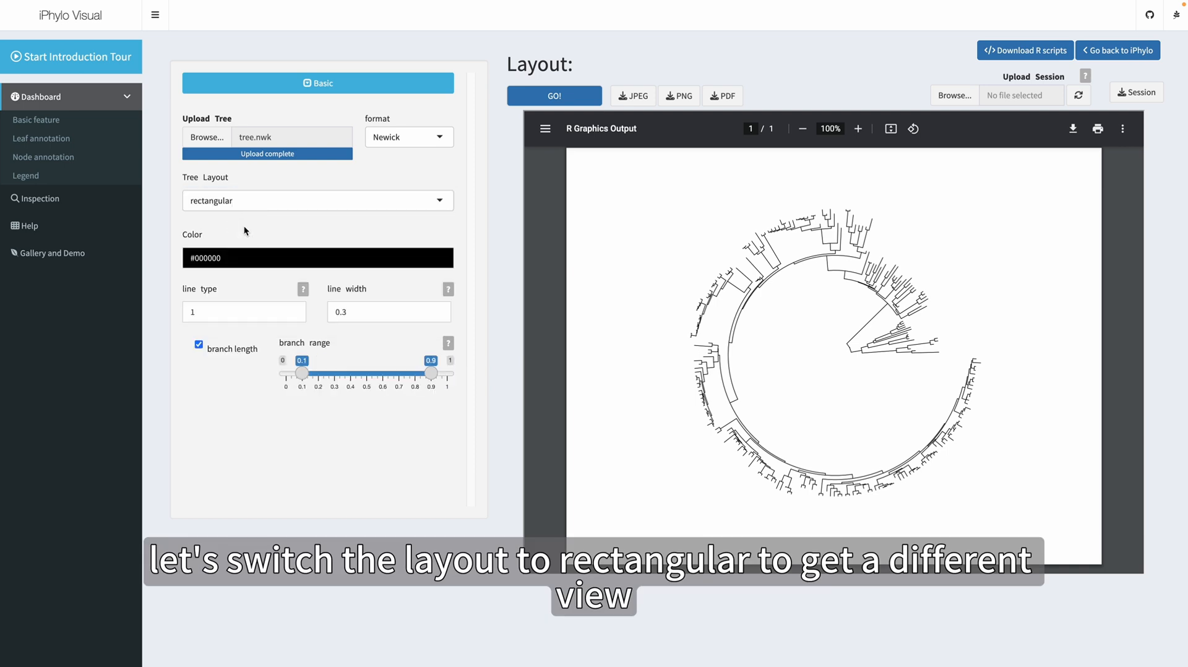
{"action": "left_click", "coordinate": [575, 98]}
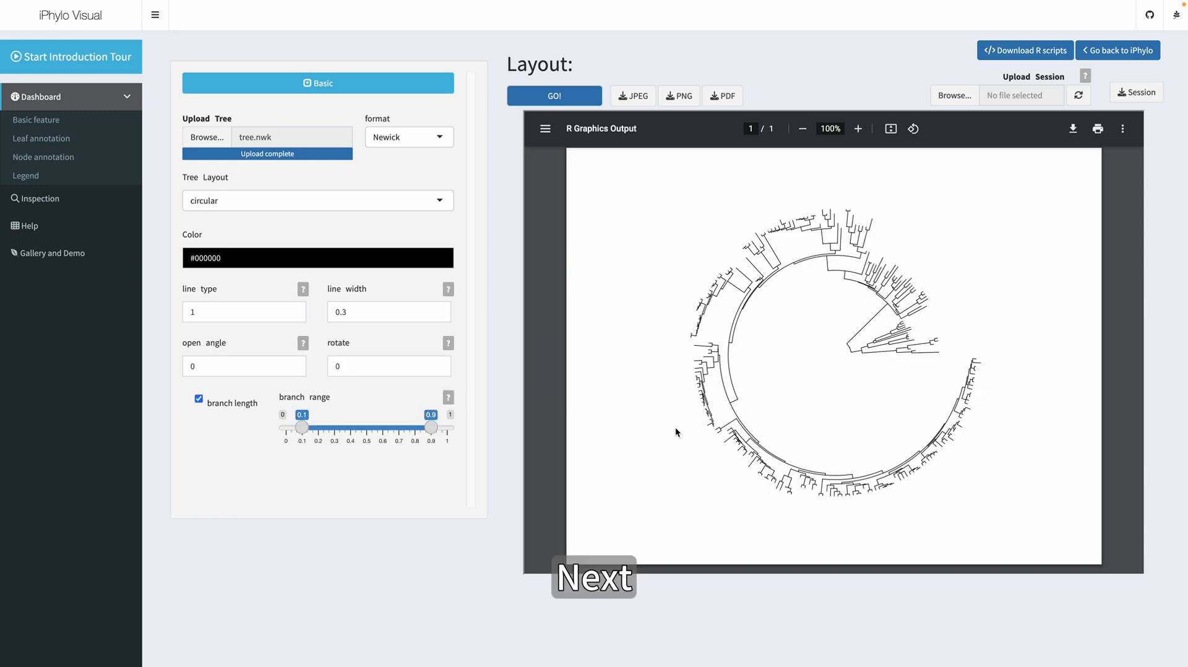
Upload demo_leaf.csv as the leaf annotation file with a comma as the separator
{"action": "left_click", "coordinate": [51, 139]}
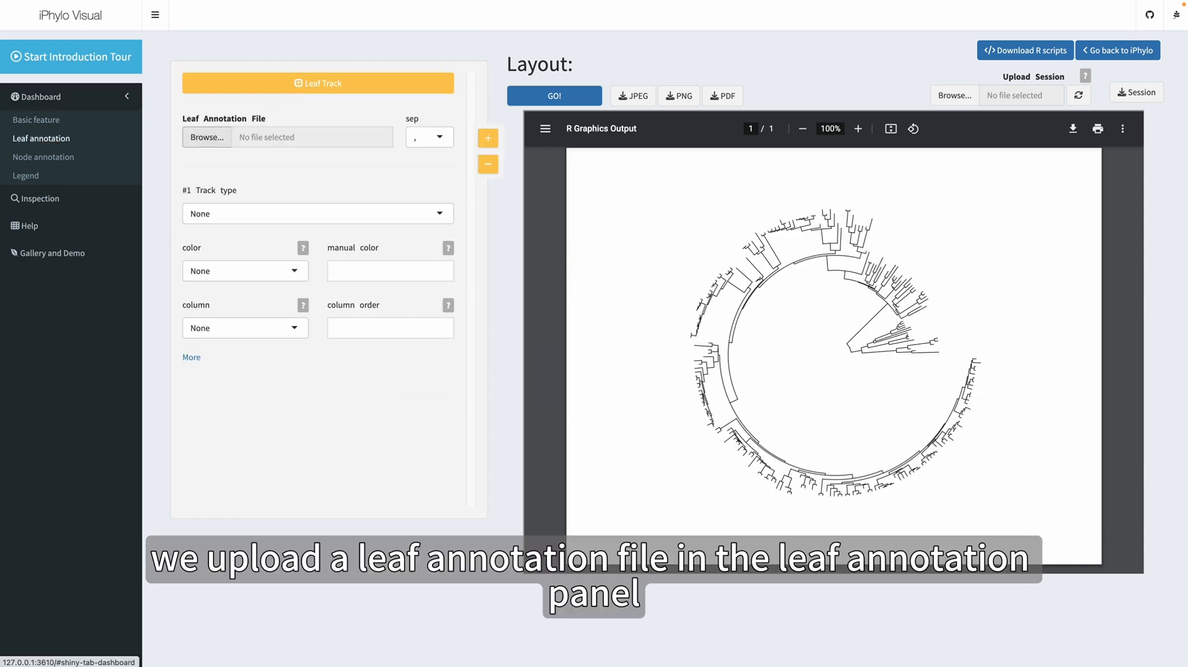
{"action": "left_click", "coordinate": [207, 137]}
{"action": "double_click", "coordinate": [468, 283]}
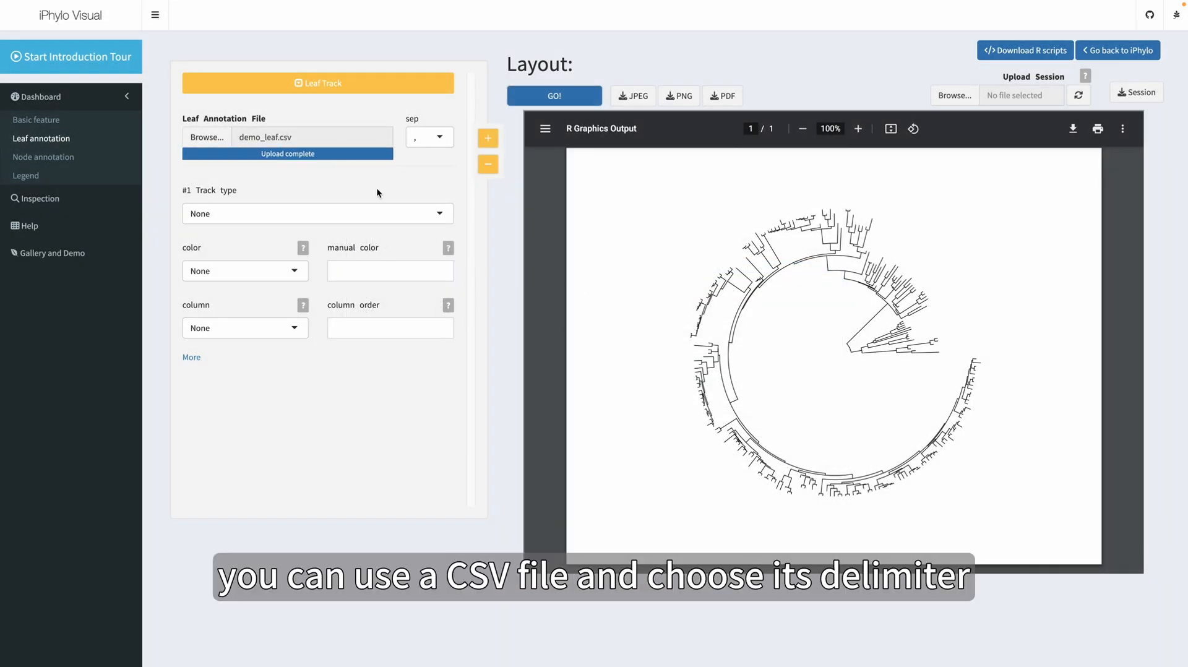
{"action": "left_click", "coordinate": [430, 148]}
{"action": "left_click", "coordinate": [443, 128]}
Examine the uploaded external annotation table on the Inspection page, and return to the leaf annotation settings
{"action": "left_click", "coordinate": [88, 202]}
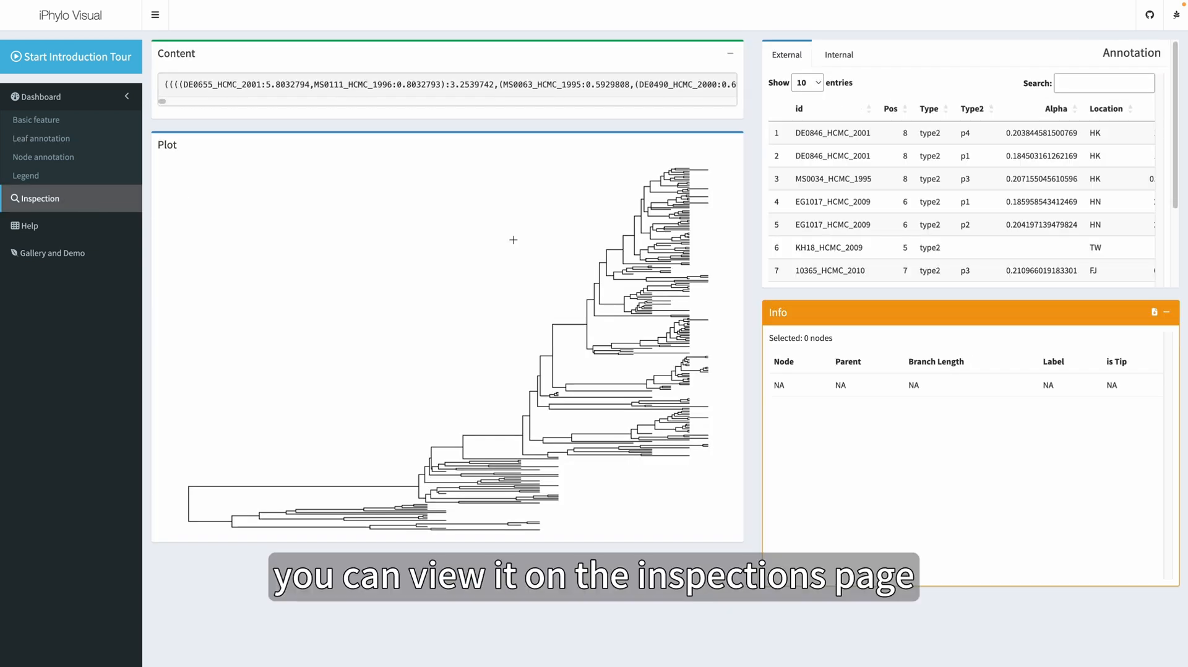
{"action": "scroll", "coordinate": [871, 196], "scroll_direction": "down", "scroll_amount": 2}
{"action": "scroll", "coordinate": [871, 195], "scroll_direction": "up", "scroll_amount": 2}
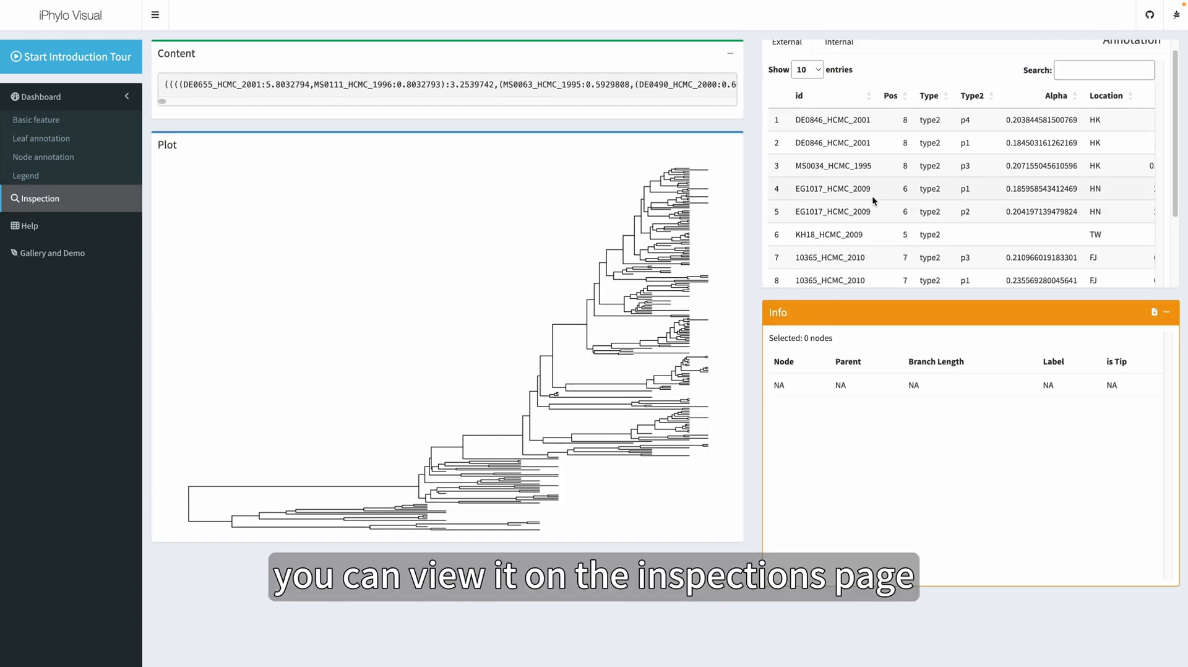
{"action": "left_click", "coordinate": [38, 138]}
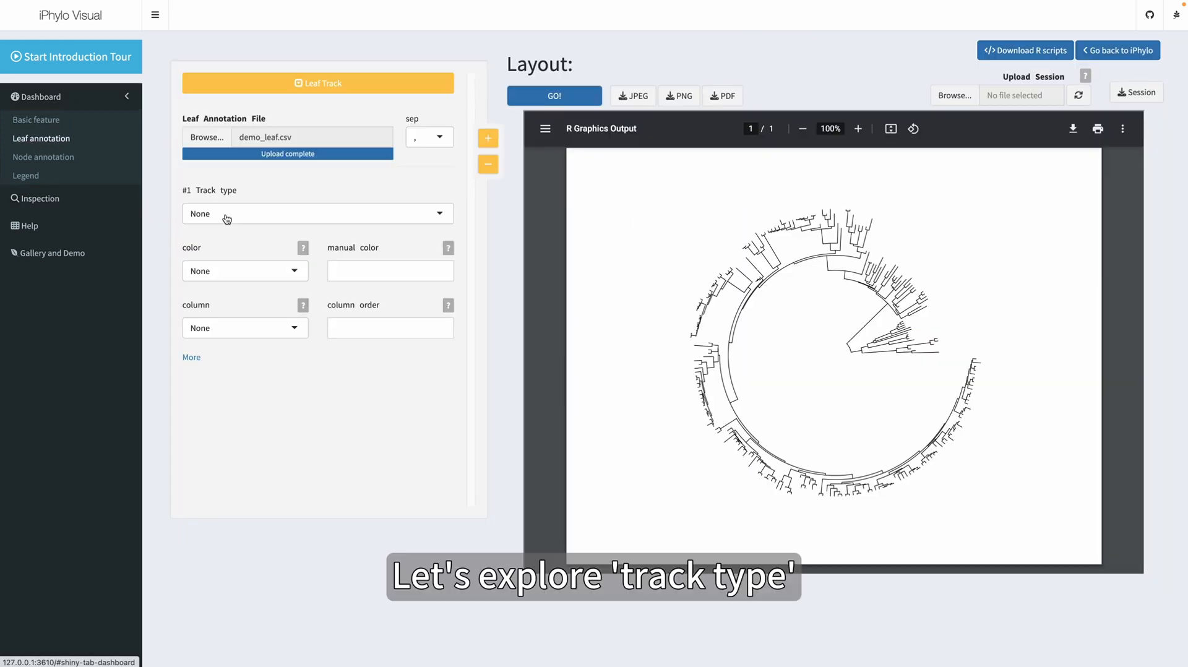
Set the first leaf annotation track's type to tip point and redraw the tree
{"action": "left_click", "coordinate": [227, 216]}
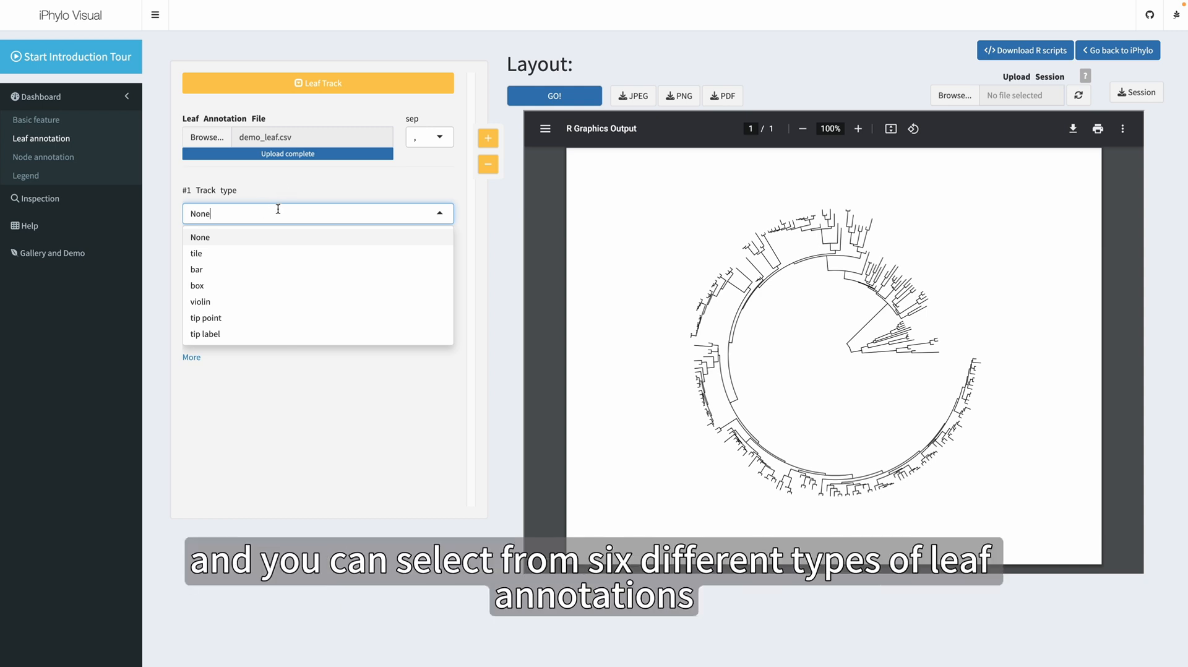
{"action": "left_click", "coordinate": [278, 209]}
{"action": "left_click", "coordinate": [291, 211]}
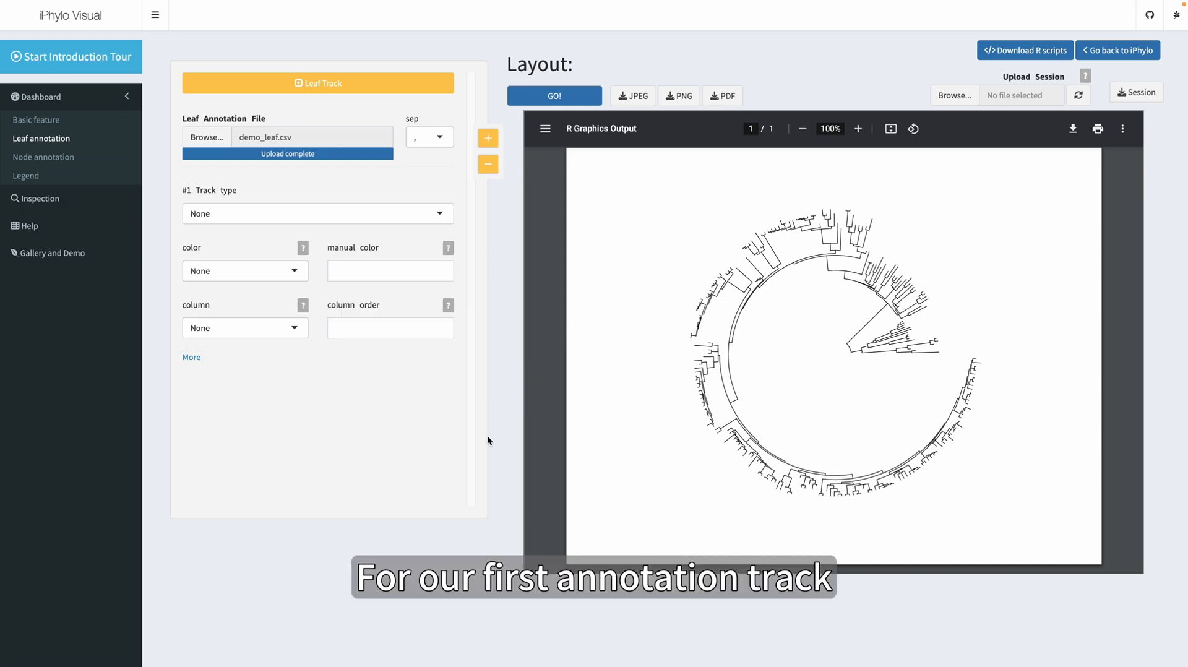
{"action": "left_click", "coordinate": [368, 222]}
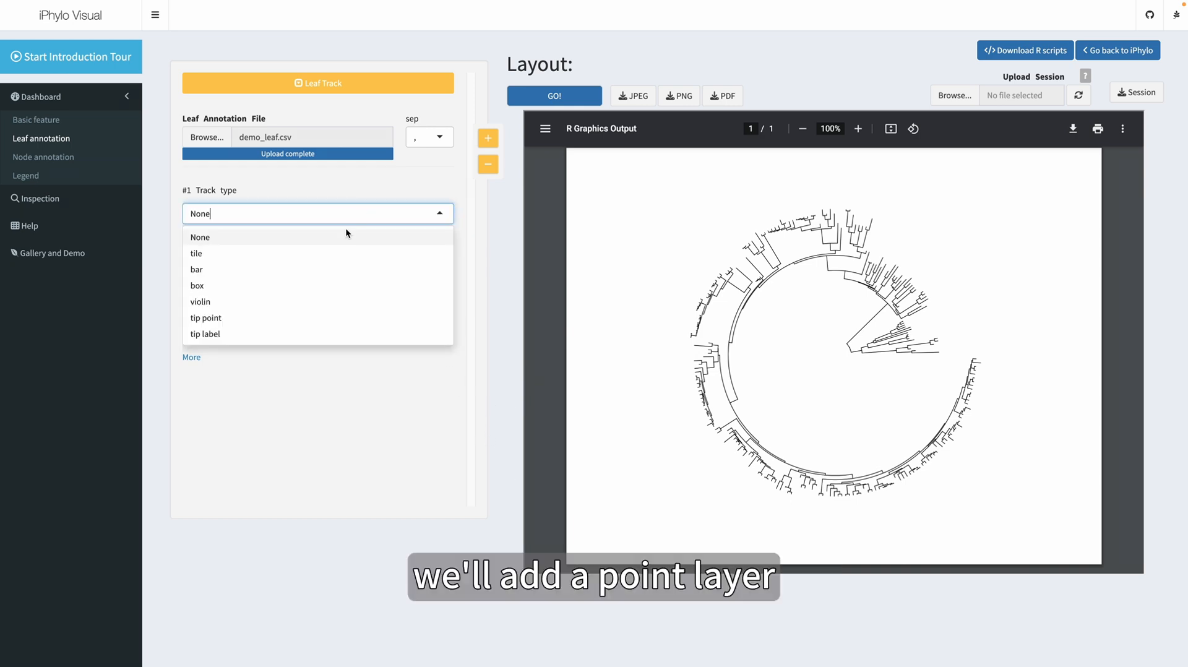
{"action": "left_click", "coordinate": [261, 322]}
{"action": "left_click", "coordinate": [567, 100]}
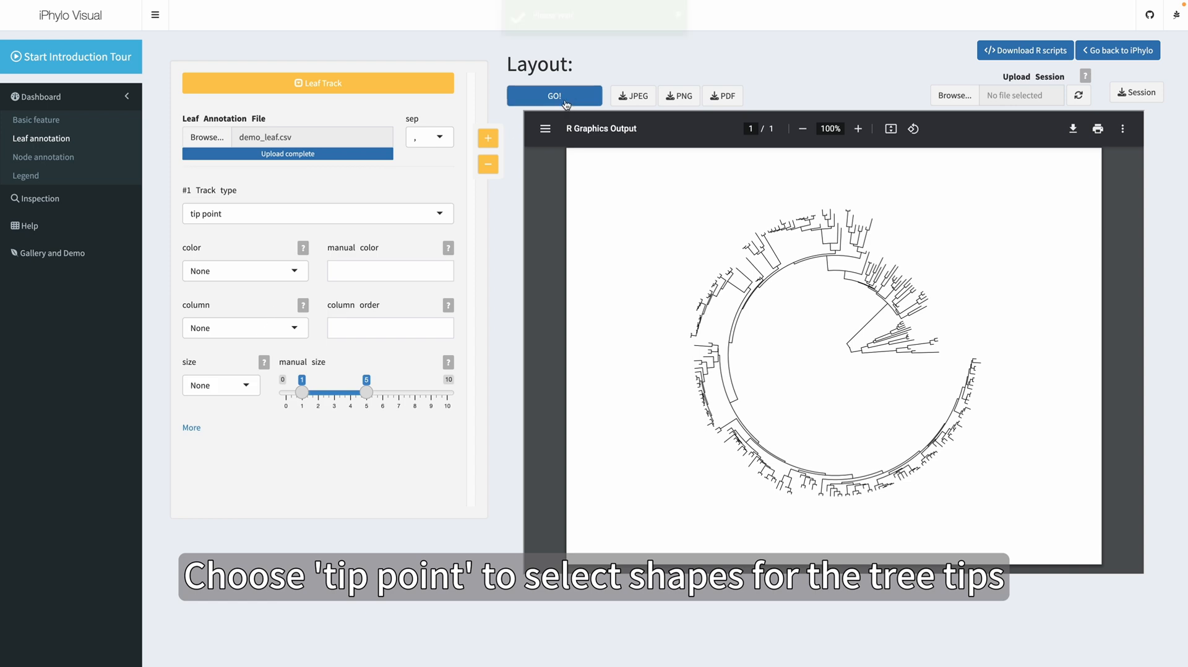
Color the tip points by Location with a manual list of hex colors starting #C49A00,#53B400,#00C094, and redraw the tree
{"action": "left_click", "coordinate": [297, 272]}
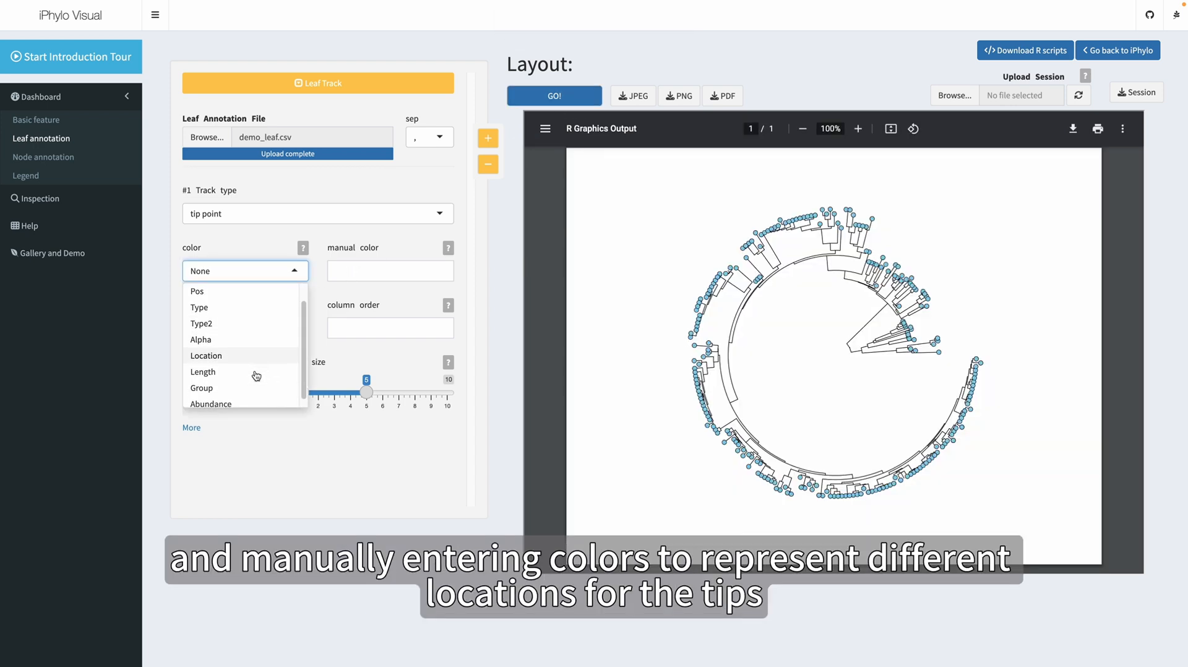
{"action": "scroll", "coordinate": [243, 367], "scroll_direction": "down", "scroll_amount": 1}
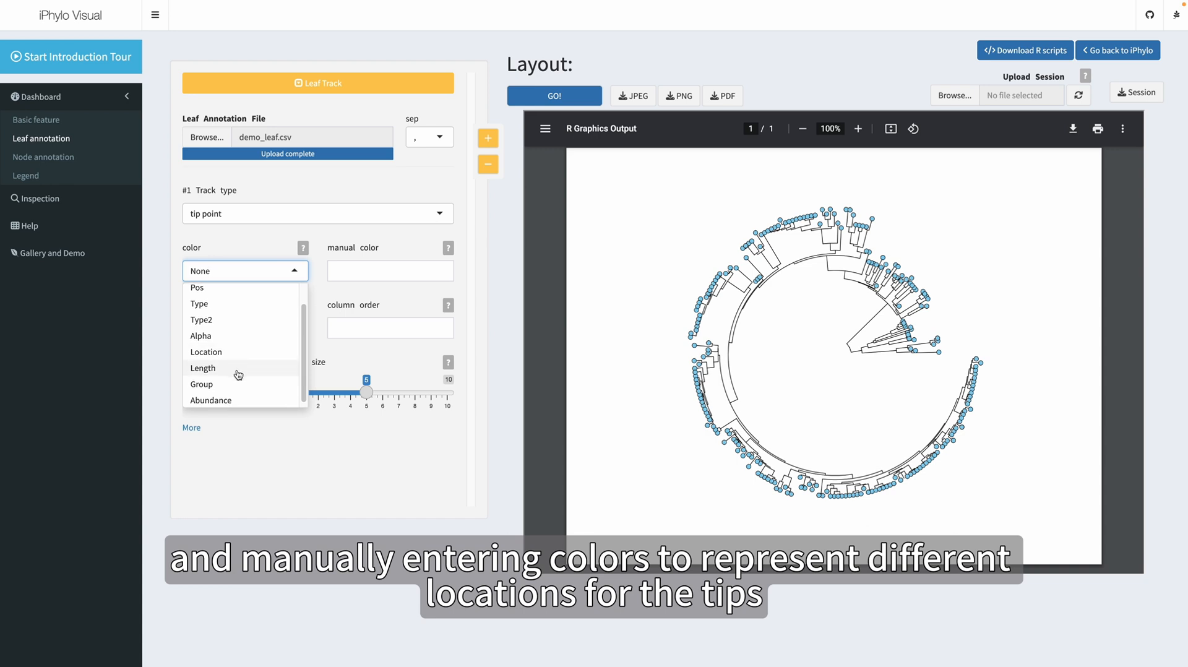
{"action": "left_click", "coordinate": [240, 352]}
{"action": "left_click", "coordinate": [351, 278]}
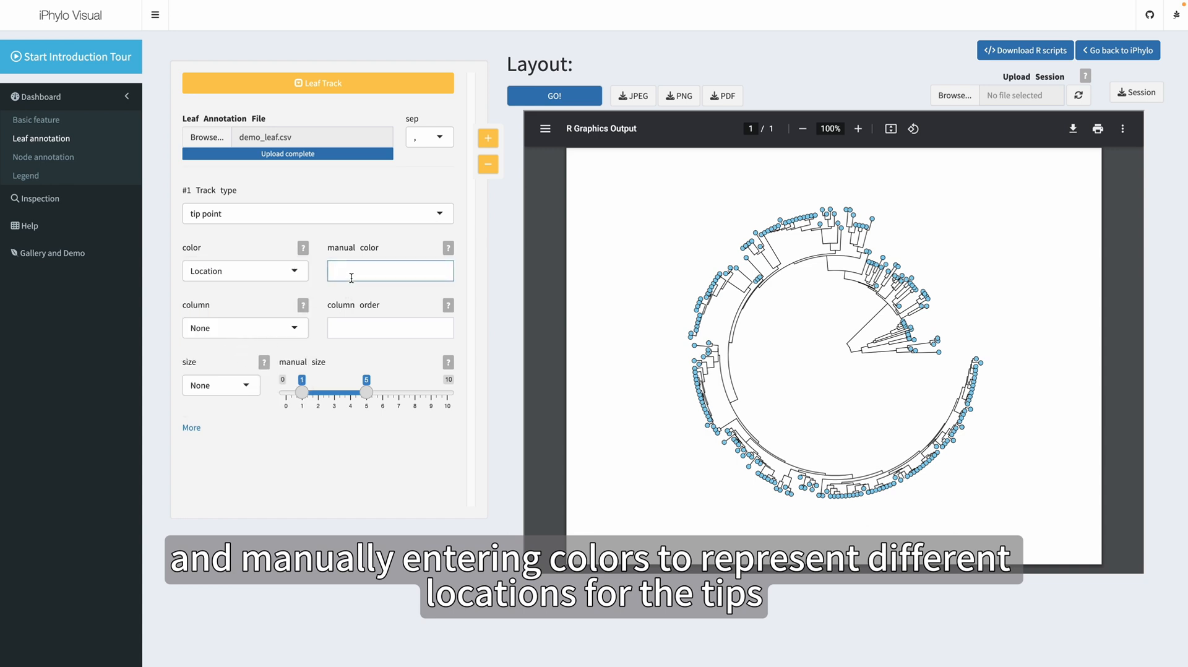
{"action": "key", "text": "ctrl+v"}
{"action": "left_click", "coordinate": [550, 99]}
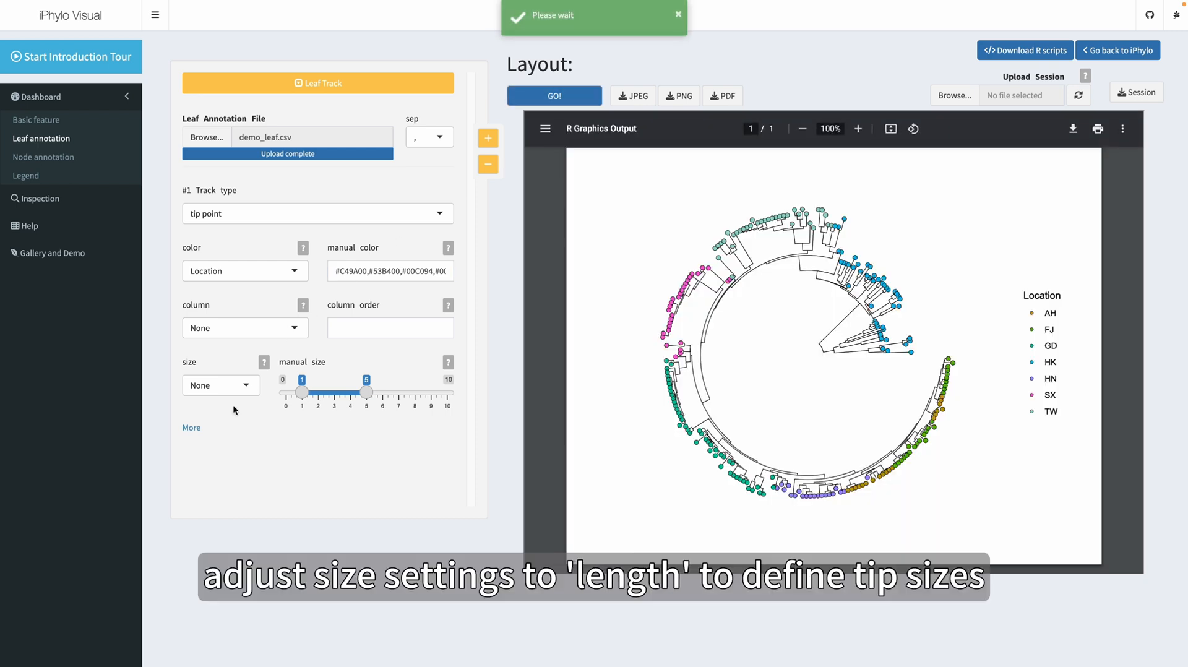
Size the tip points by Length with a manual size range of 0 to 2.2, and redraw the tree
{"action": "left_click", "coordinate": [225, 384]}
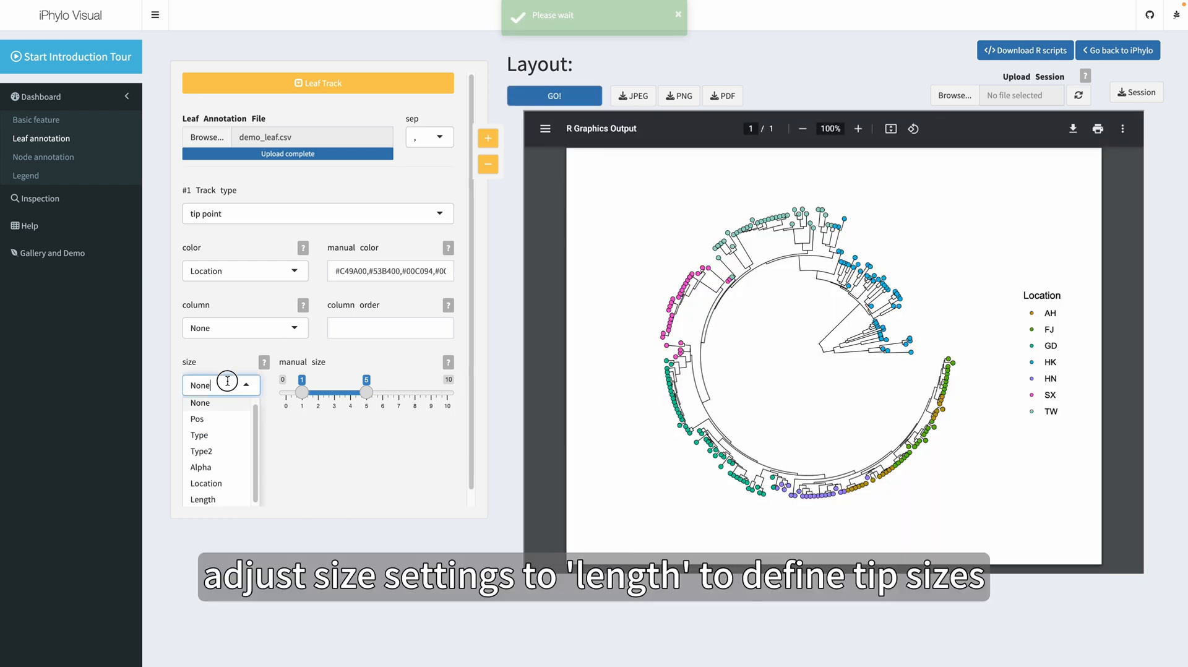
{"action": "left_click", "coordinate": [216, 475]}
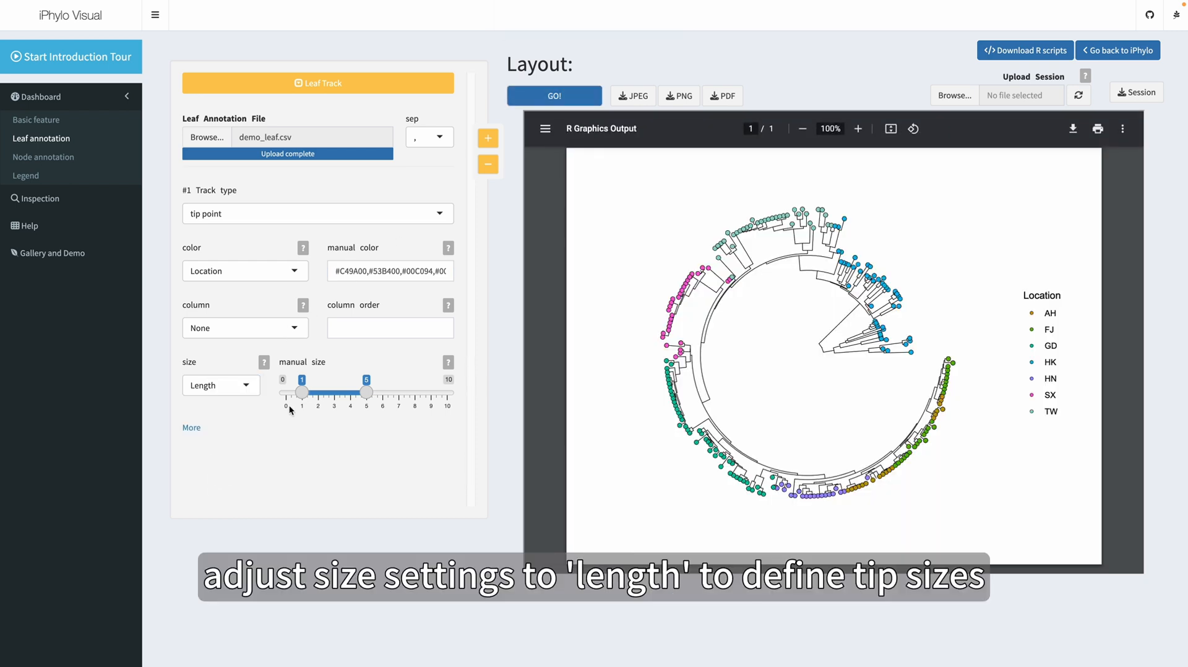
{"action": "left_click_drag", "start_coordinate": [302, 392], "coordinate": [286, 392]}
{"action": "left_click_drag", "start_coordinate": [372, 394], "coordinate": [314, 397]}
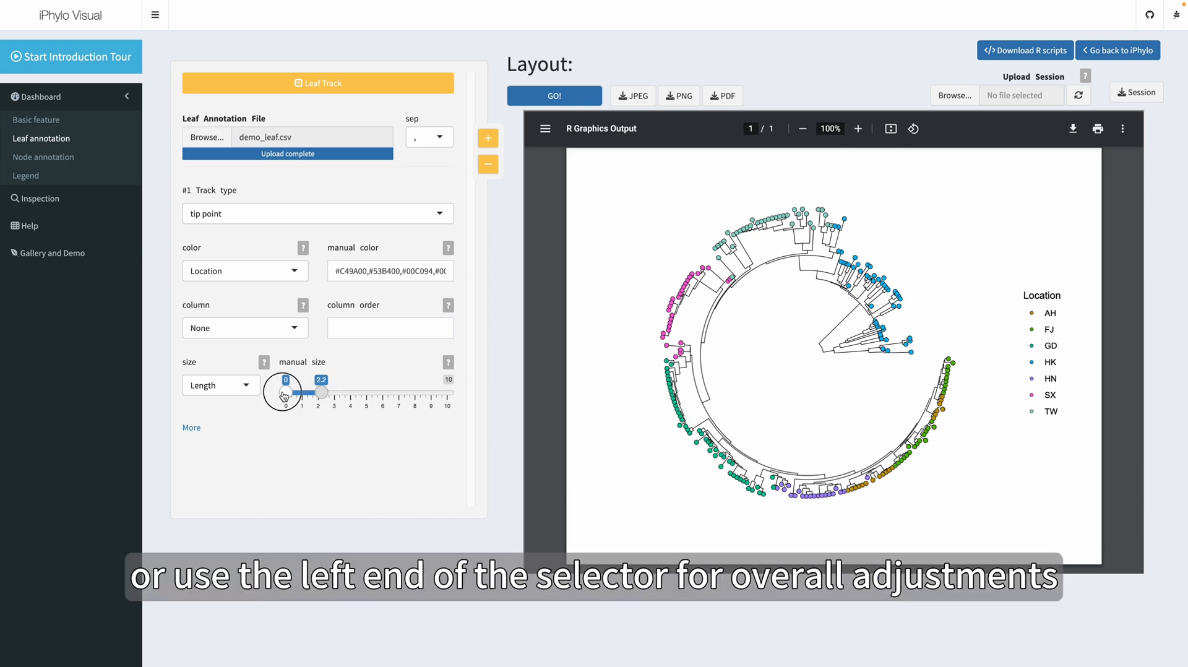
{"action": "left_click", "coordinate": [569, 99]}
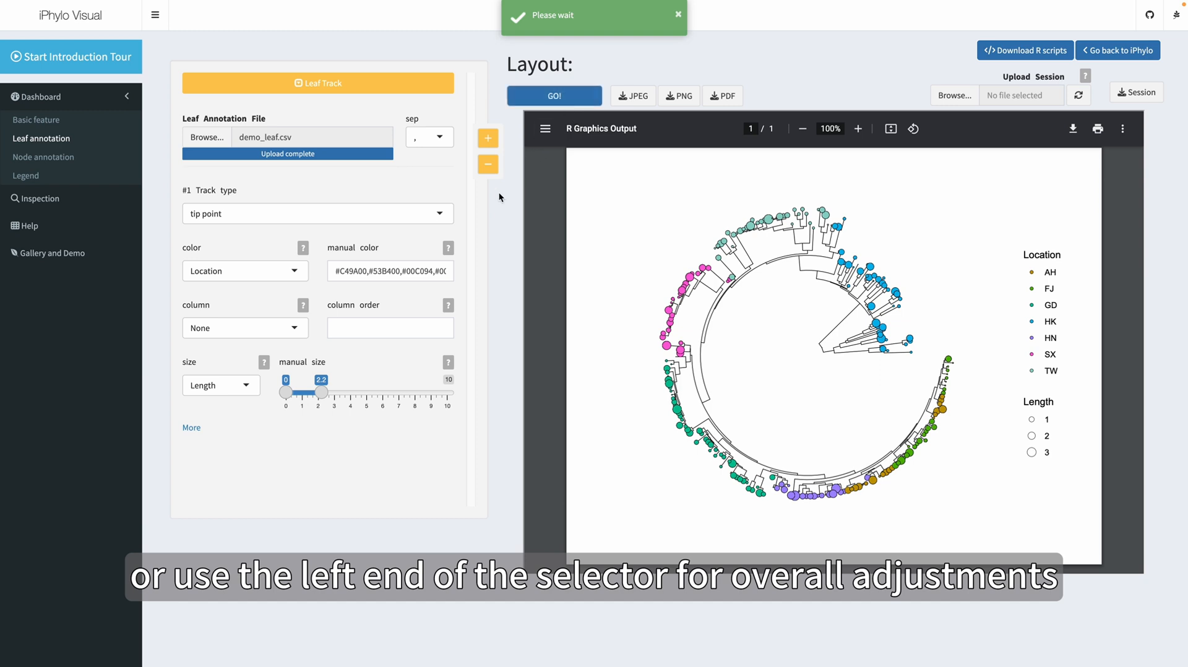
Set the tip point shapes by Group, using a star and a circle as manual shapes, and redraw the tree
{"action": "left_click", "coordinate": [191, 428]}
{"action": "scroll", "coordinate": [293, 406], "scroll_direction": "down", "scroll_amount": 3}
{"action": "scroll", "coordinate": [293, 406], "scroll_direction": "down", "scroll_amount": 1}
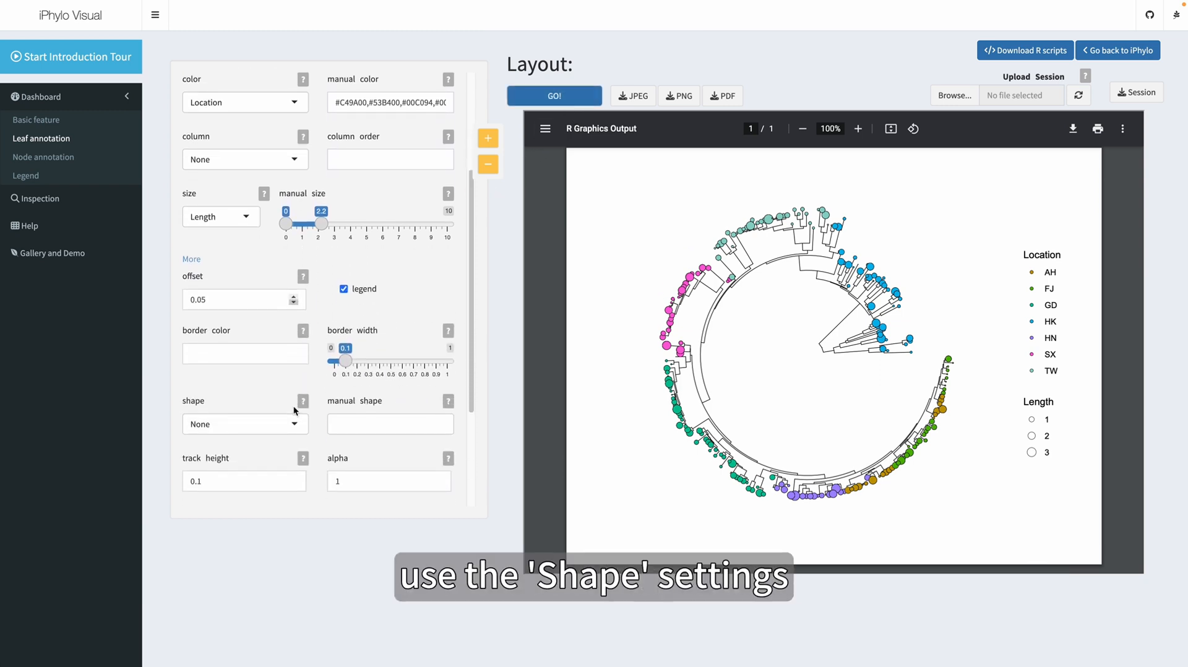
{"action": "left_click", "coordinate": [278, 422]}
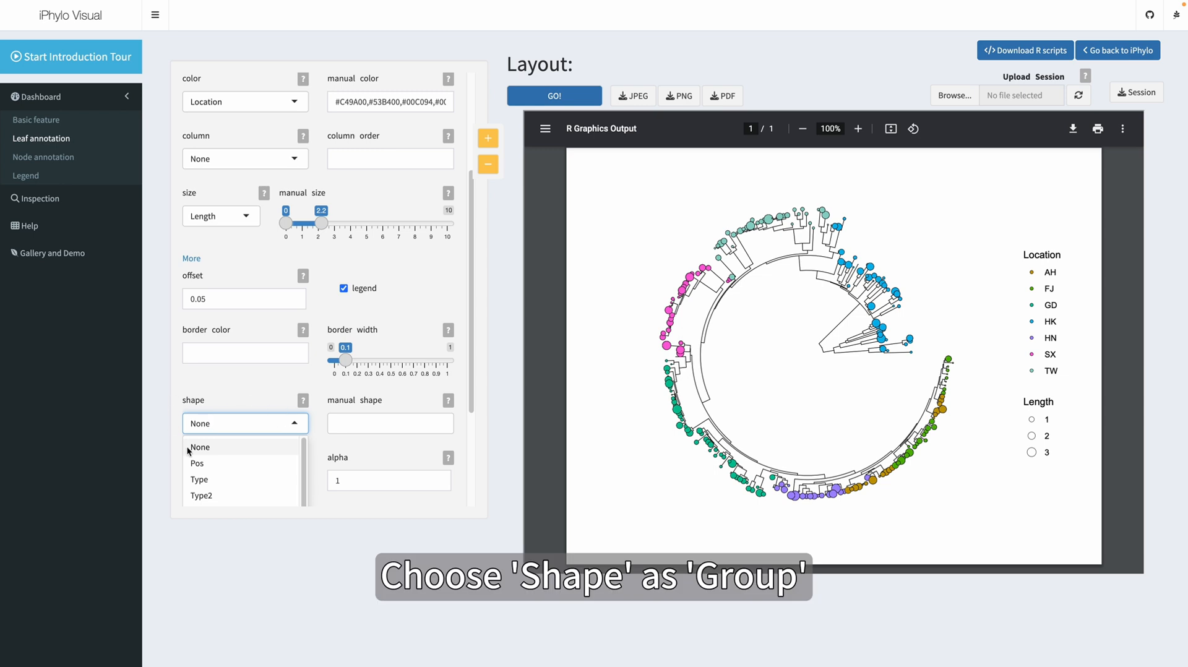
{"action": "scroll", "coordinate": [199, 416], "scroll_direction": "down", "scroll_amount": 2}
{"action": "scroll", "coordinate": [221, 457], "scroll_direction": "down", "scroll_amount": 1}
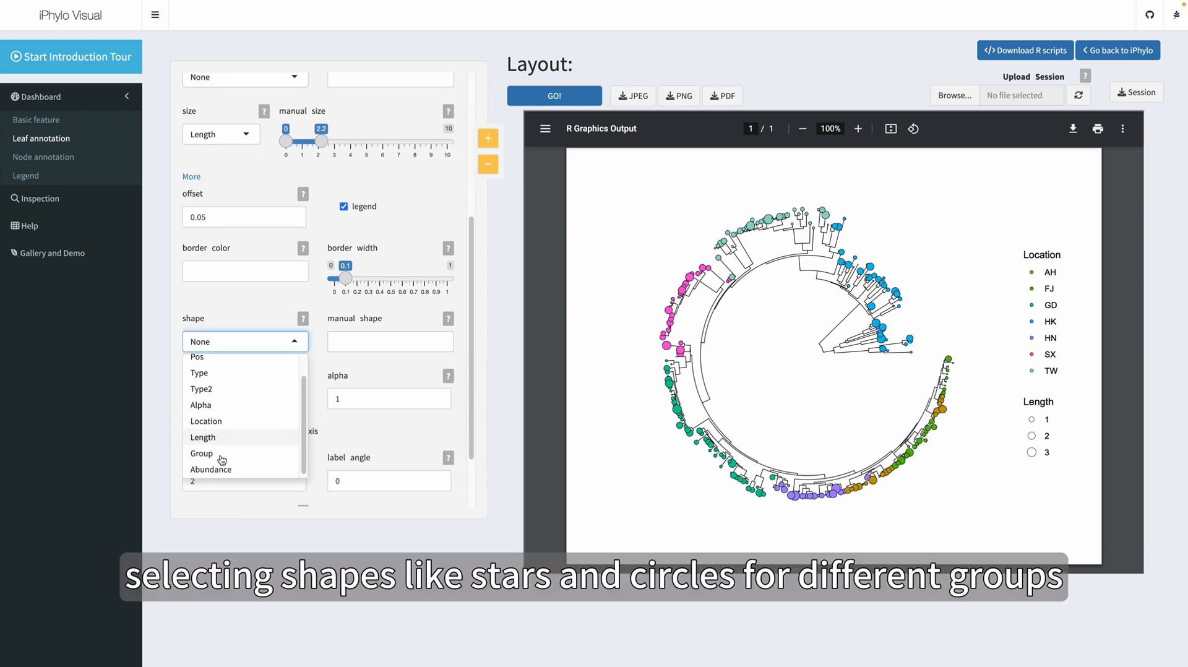
{"action": "left_click", "coordinate": [217, 454]}
{"action": "left_click", "coordinate": [337, 344]}
{"action": "left_click", "coordinate": [347, 364]}
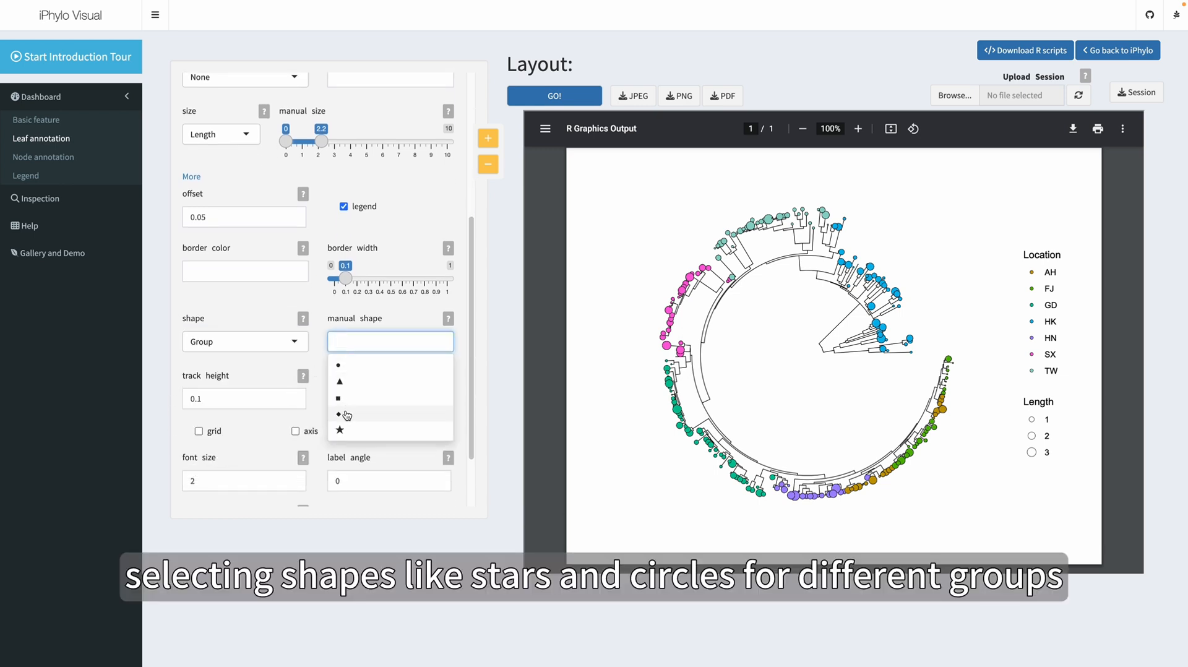
{"action": "left_click", "coordinate": [339, 365]}
{"action": "left_click", "coordinate": [552, 99]}
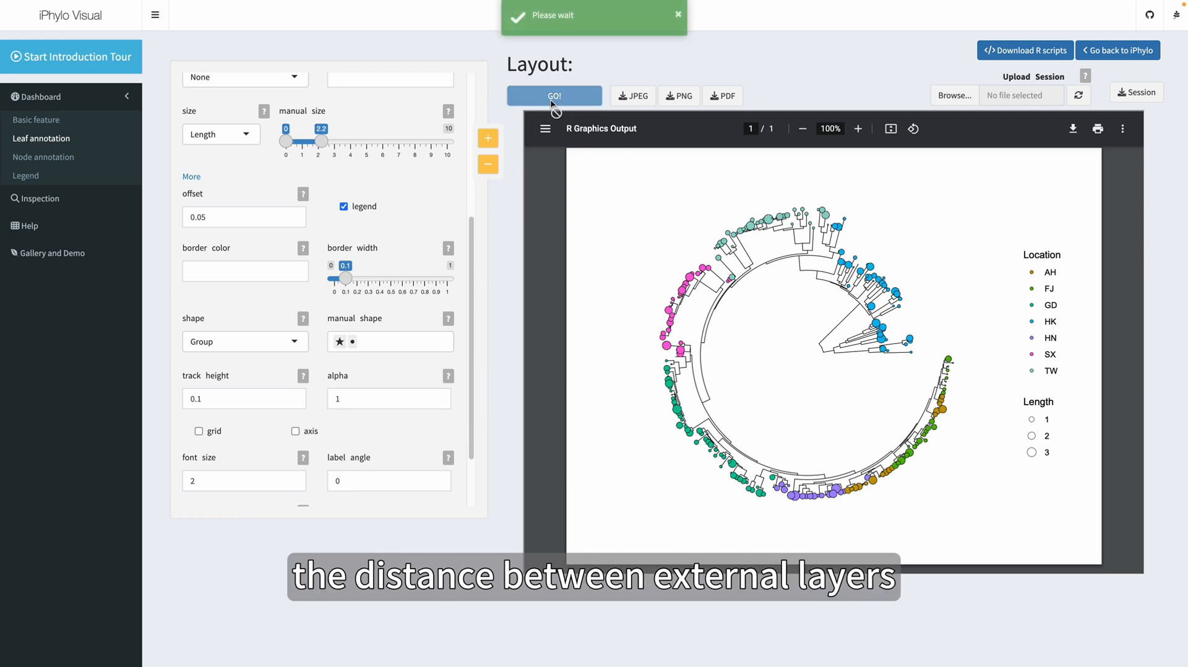
Turn off the legend for the tip point track and redraw the tree
{"action": "left_click", "coordinate": [345, 206]}
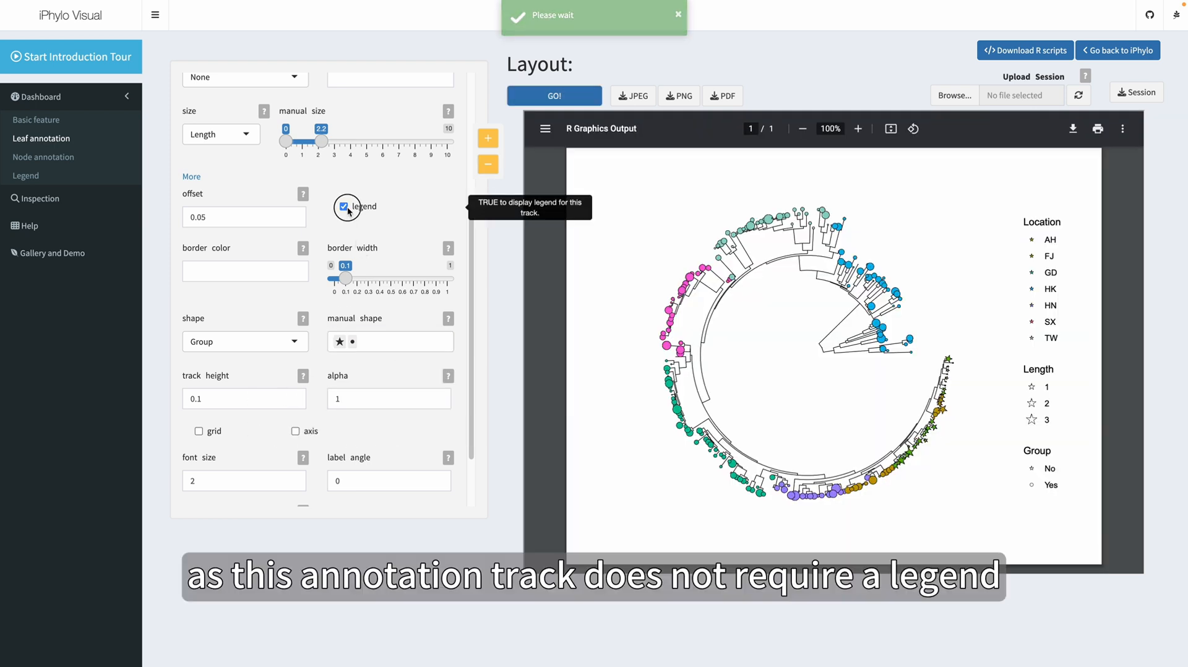
{"action": "left_click", "coordinate": [583, 99]}
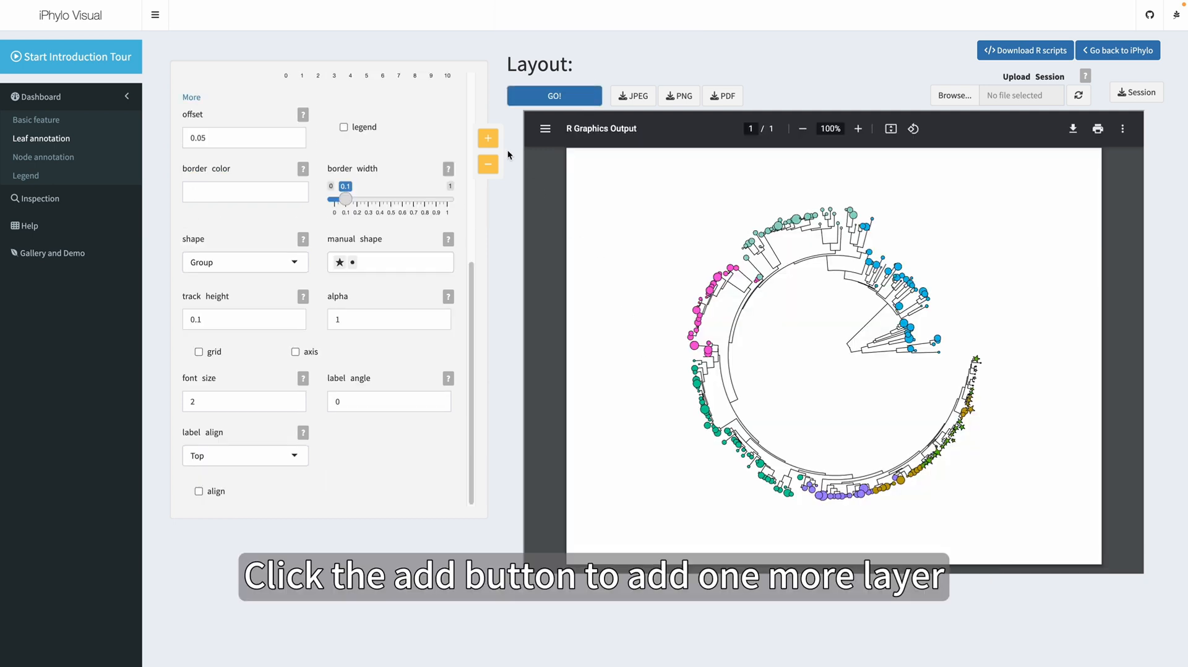
Add a second leaf annotation track, delete it as a trial, and add it again
{"action": "left_click", "coordinate": [487, 138]}
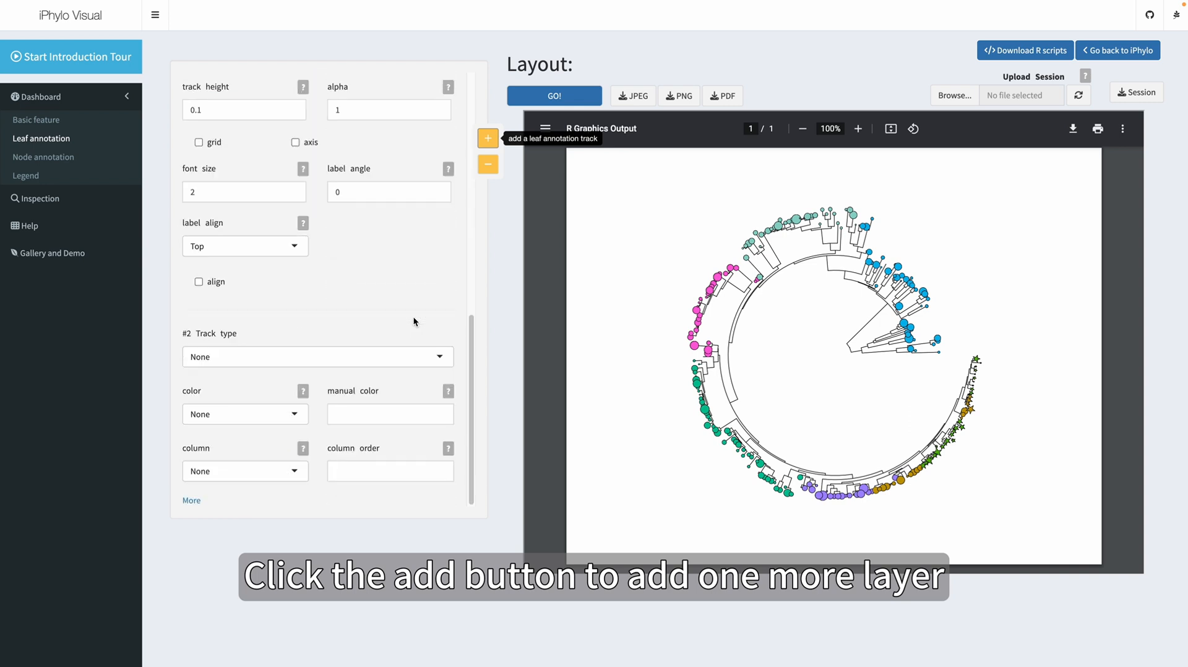
{"action": "left_click", "coordinate": [488, 165]}
{"action": "left_click", "coordinate": [480, 145]}
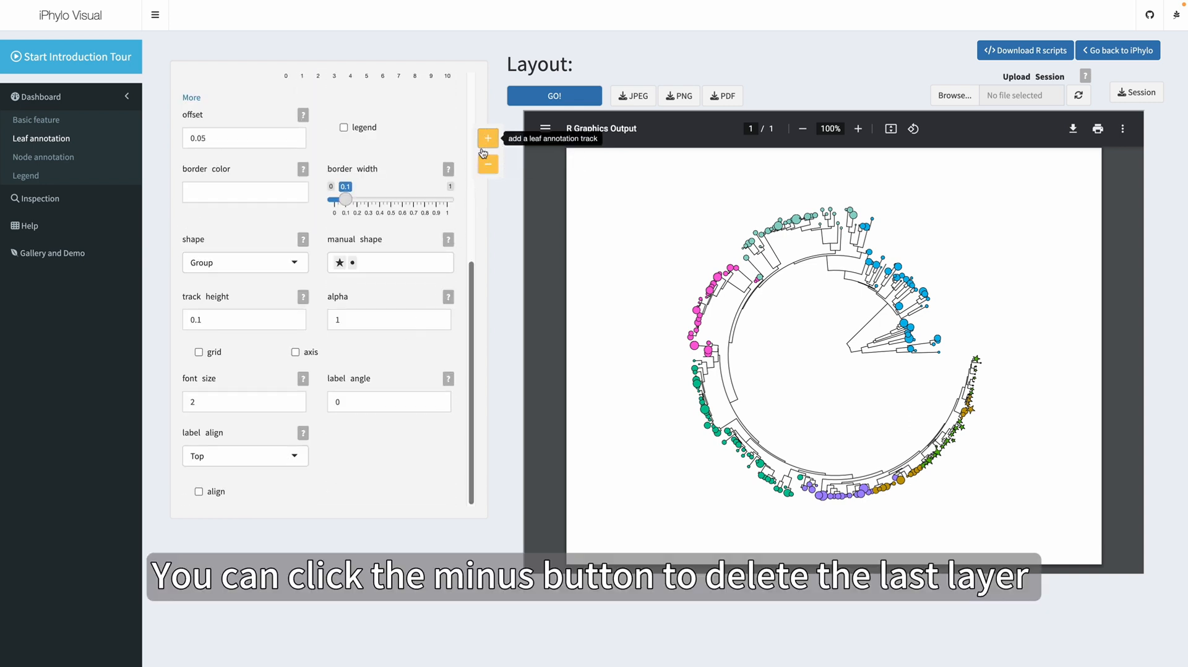
{"action": "scroll", "coordinate": [425, 272], "scroll_direction": "down", "scroll_amount": 2}
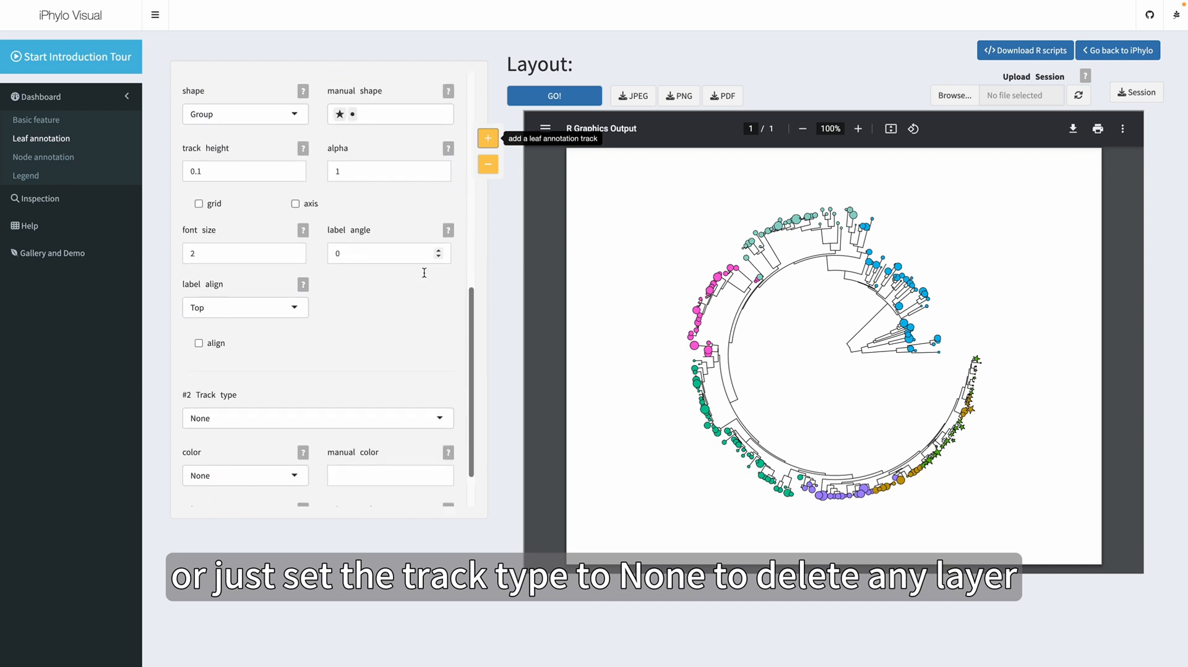
{"action": "left_click", "coordinate": [369, 357]}
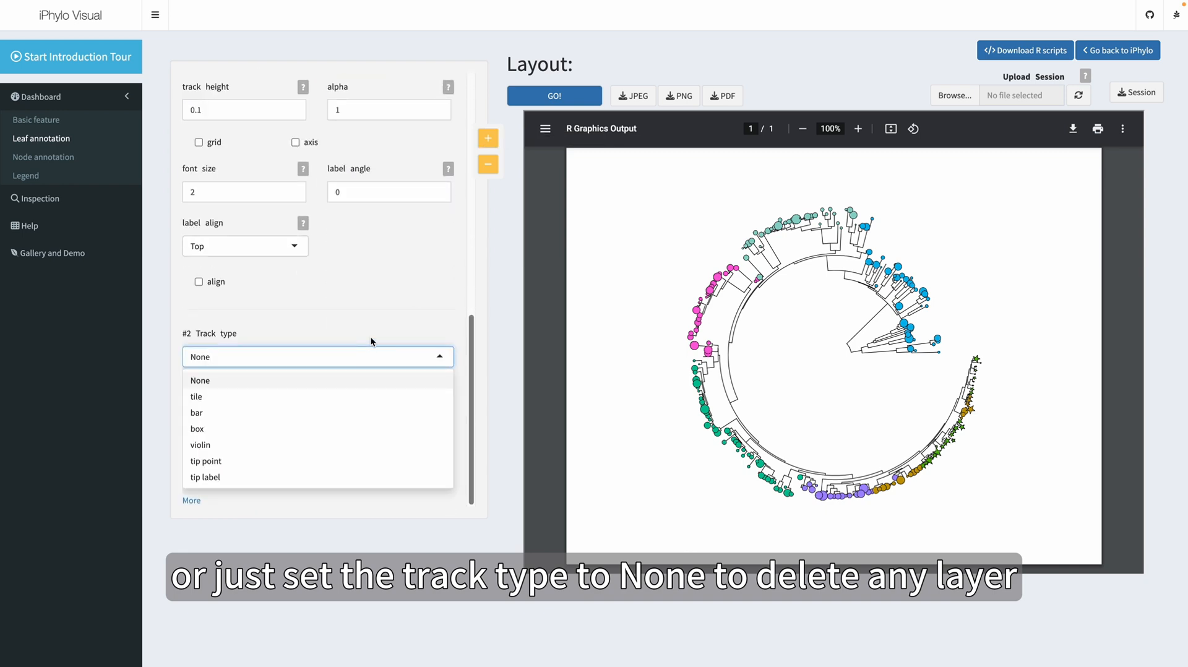
{"action": "left_click", "coordinate": [372, 339]}
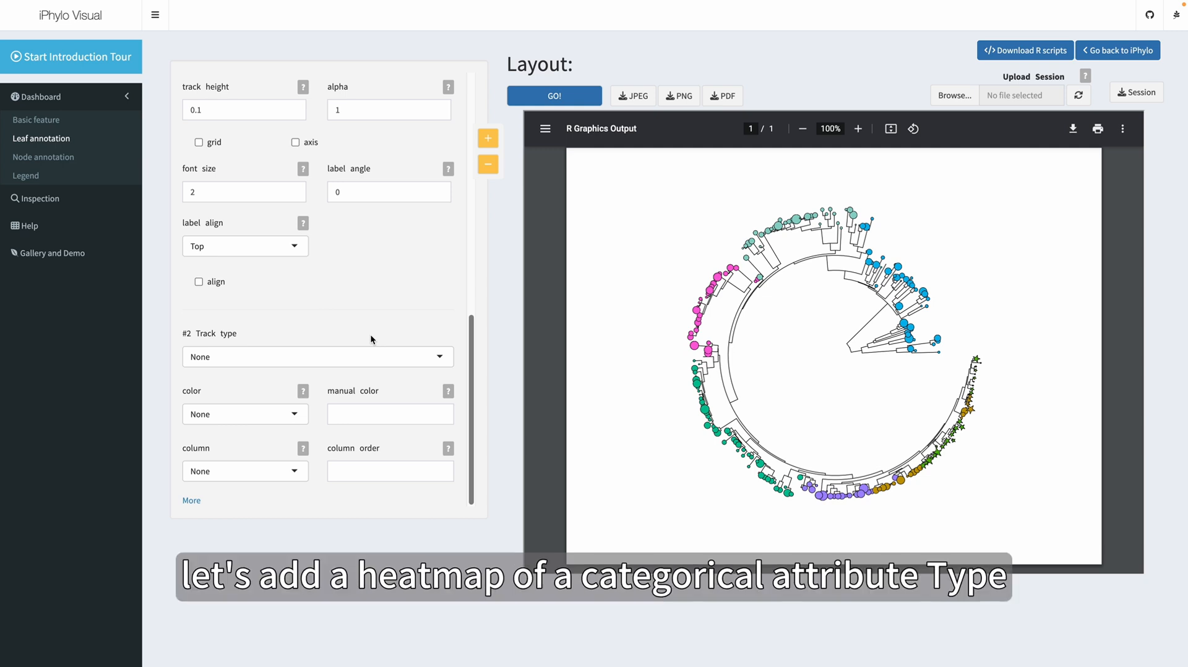
Check the Type attribute in the leaf annotation table, set the second track's type to tile, and redraw the tree
{"action": "left_click", "coordinate": [54, 203]}
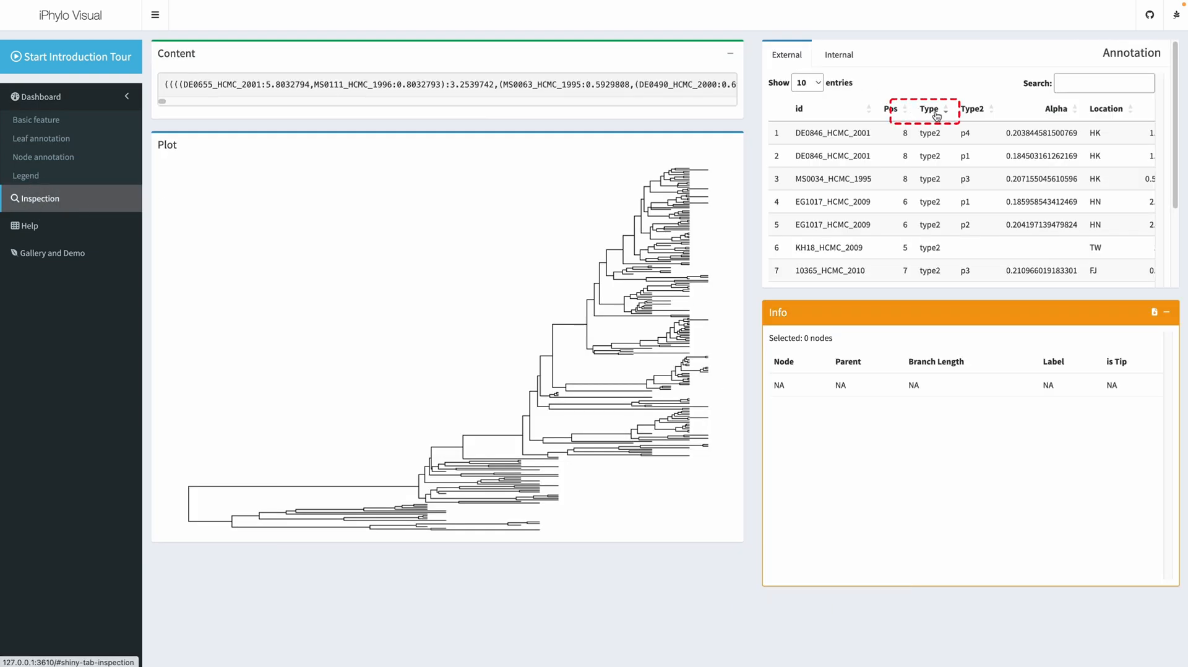
{"action": "left_click", "coordinate": [38, 138]}
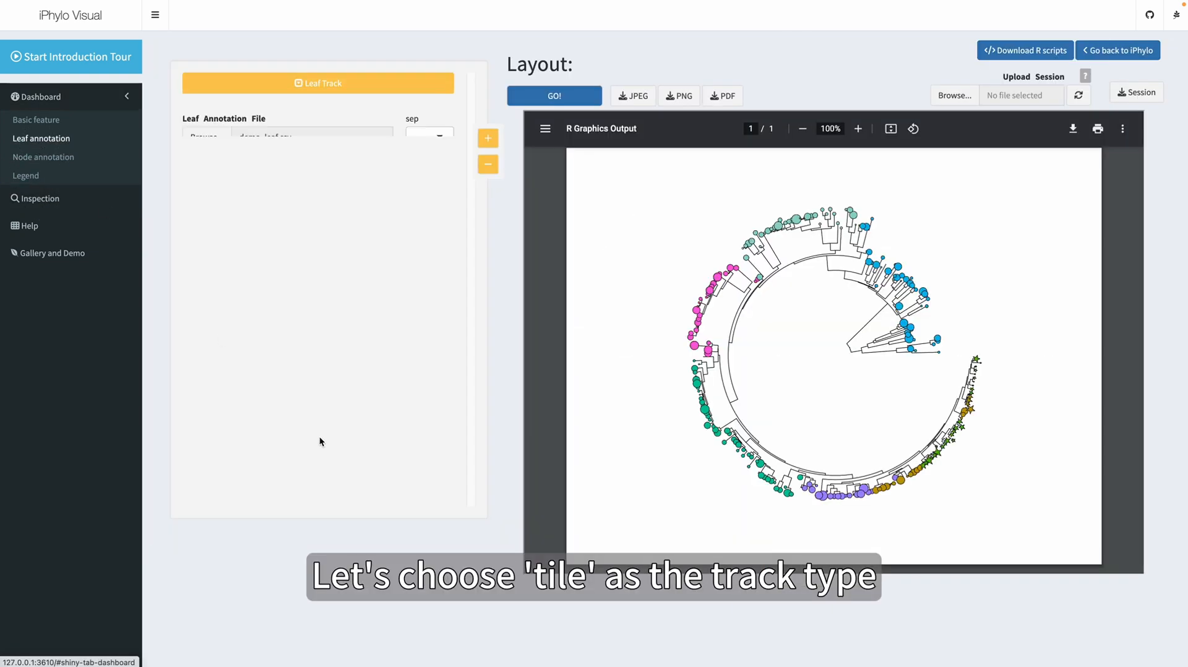
{"action": "scroll", "coordinate": [314, 434], "scroll_direction": "down", "scroll_amount": 10}
{"action": "left_click", "coordinate": [285, 358]}
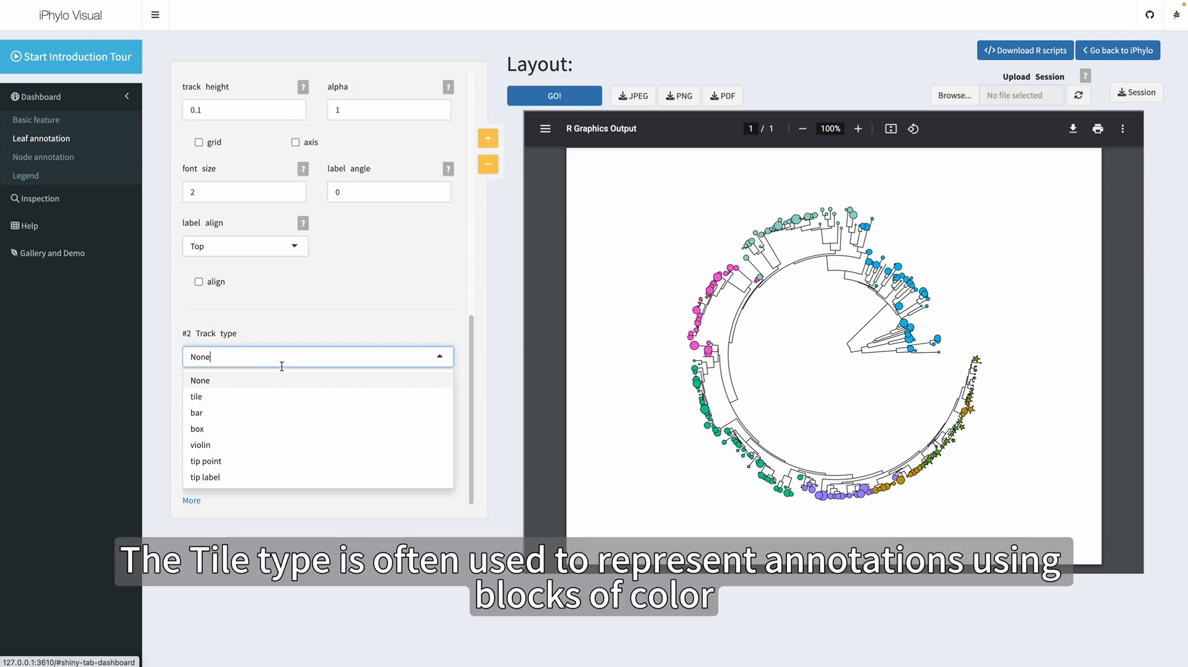
{"action": "left_click", "coordinate": [229, 398]}
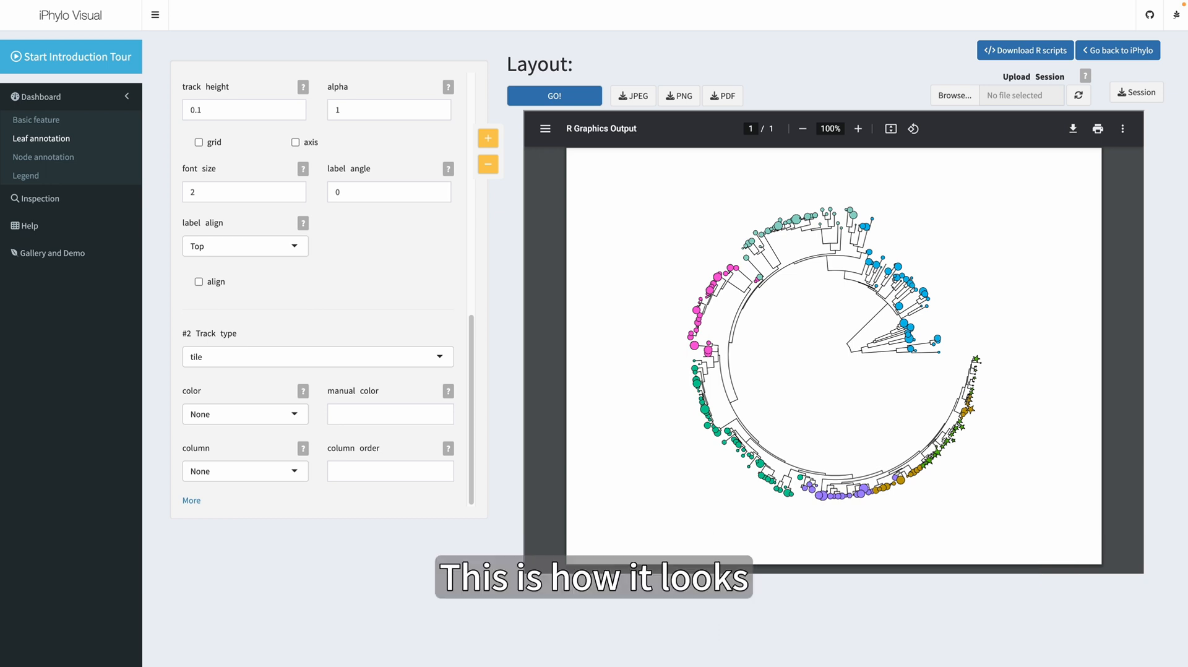
{"action": "left_click", "coordinate": [556, 96]}
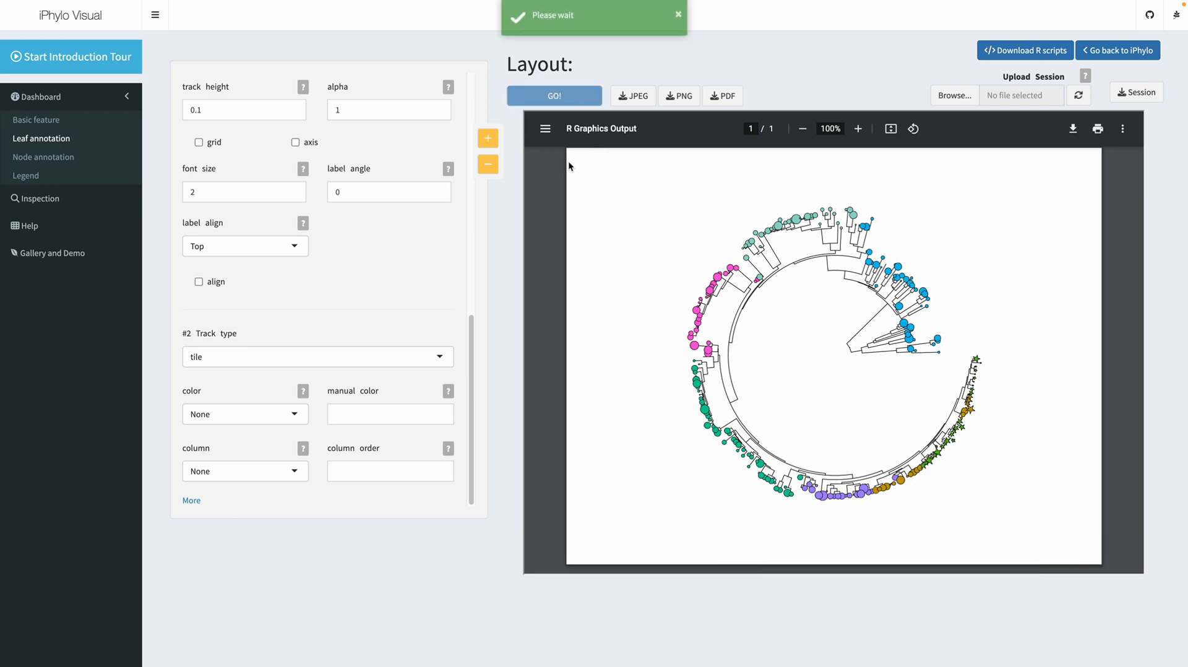
Color the tile track by Type with the manual colors #339933,#dfac03 and redraw the tree
{"action": "left_click", "coordinate": [265, 415]}
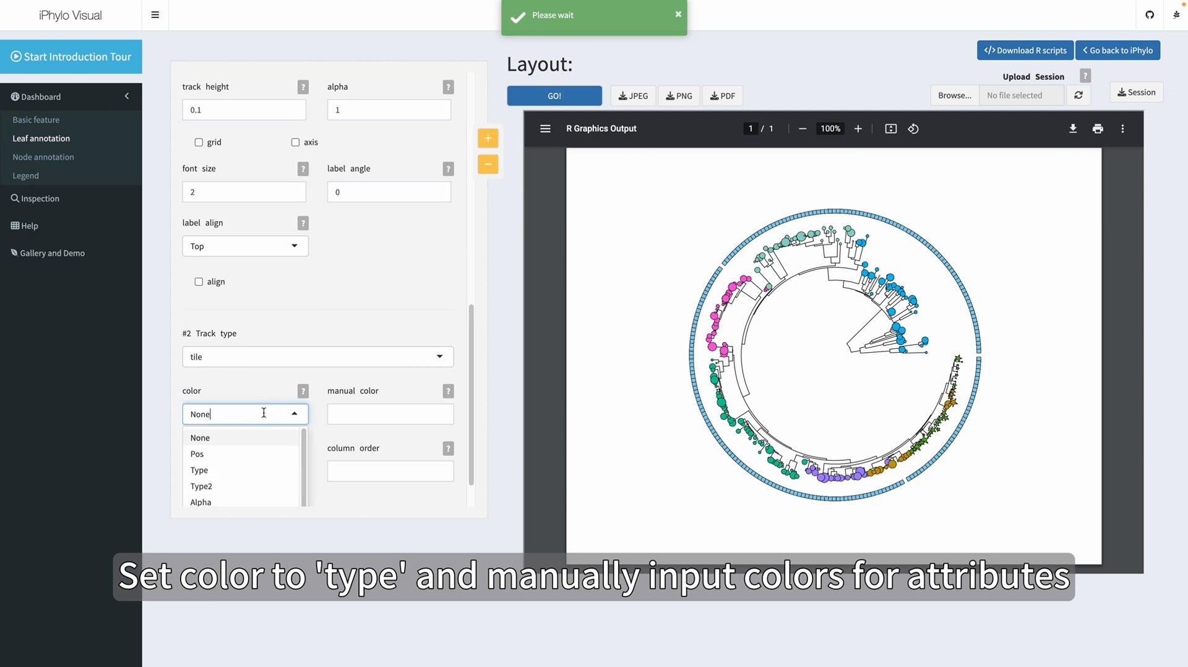
{"action": "left_click", "coordinate": [224, 470]}
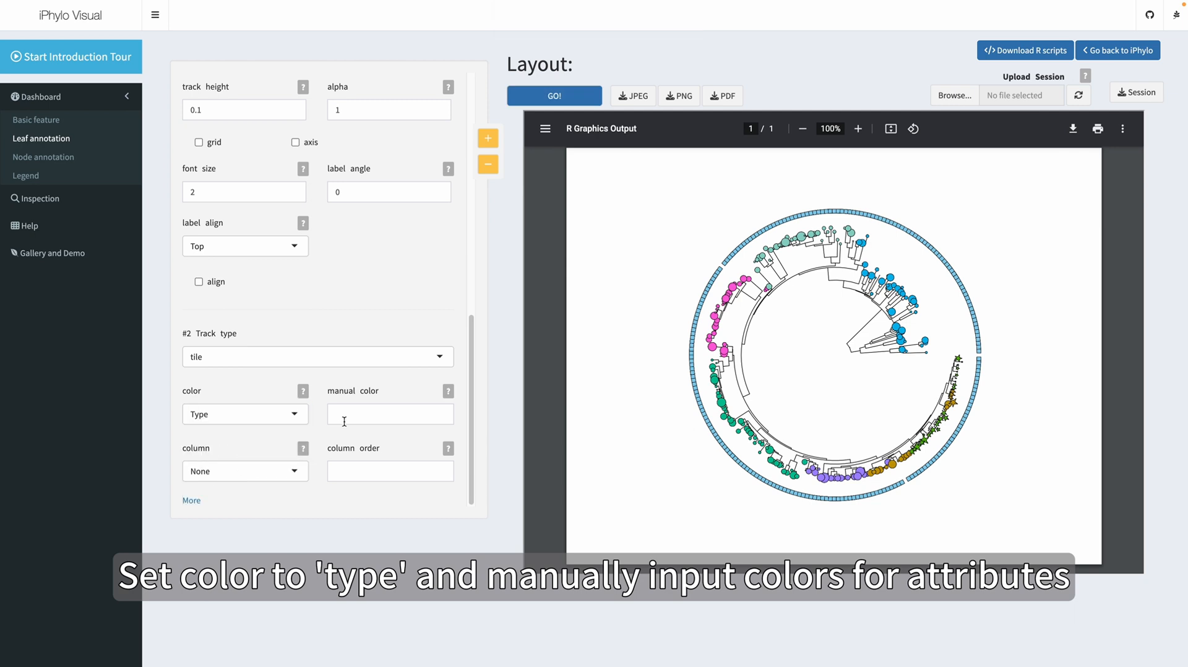
{"action": "left_click", "coordinate": [345, 420]}
{"action": "type", "text": "#339933,#dfac03"}
{"action": "left_click", "coordinate": [563, 108]}
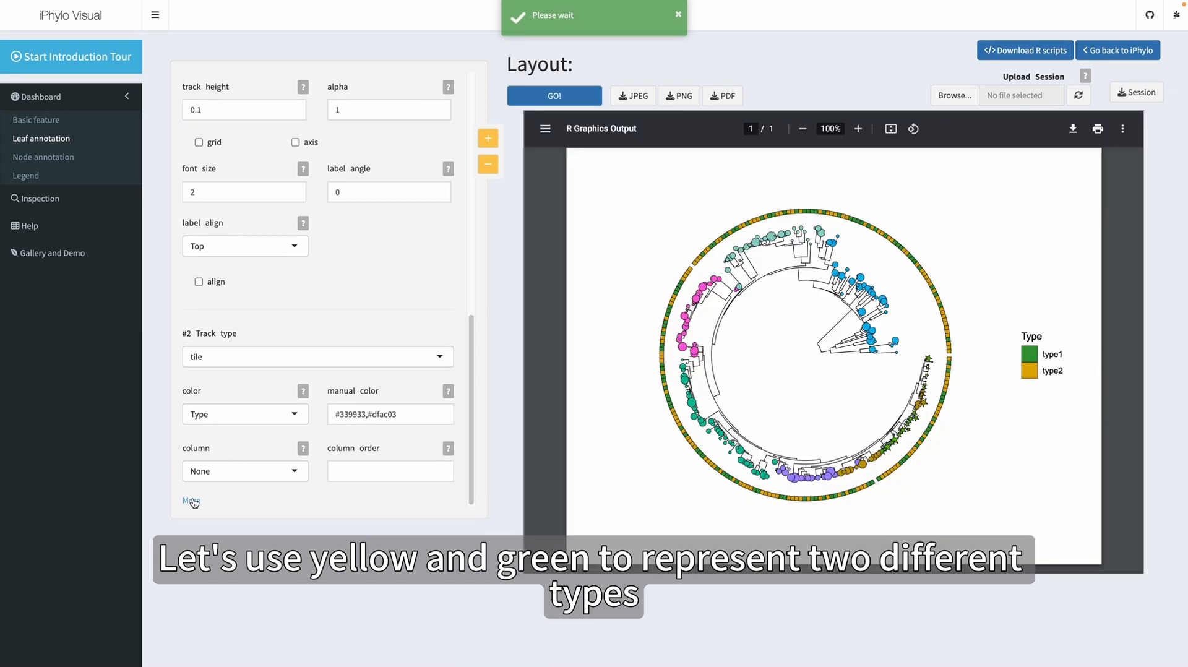
Remove the tile borders by setting the second track's border color to NA, and redraw the tree
{"action": "left_click", "coordinate": [192, 497]}
{"action": "scroll", "coordinate": [249, 463], "scroll_direction": "down", "scroll_amount": 2}
{"action": "scroll", "coordinate": [277, 440], "scroll_direction": "down", "scroll_amount": 3}
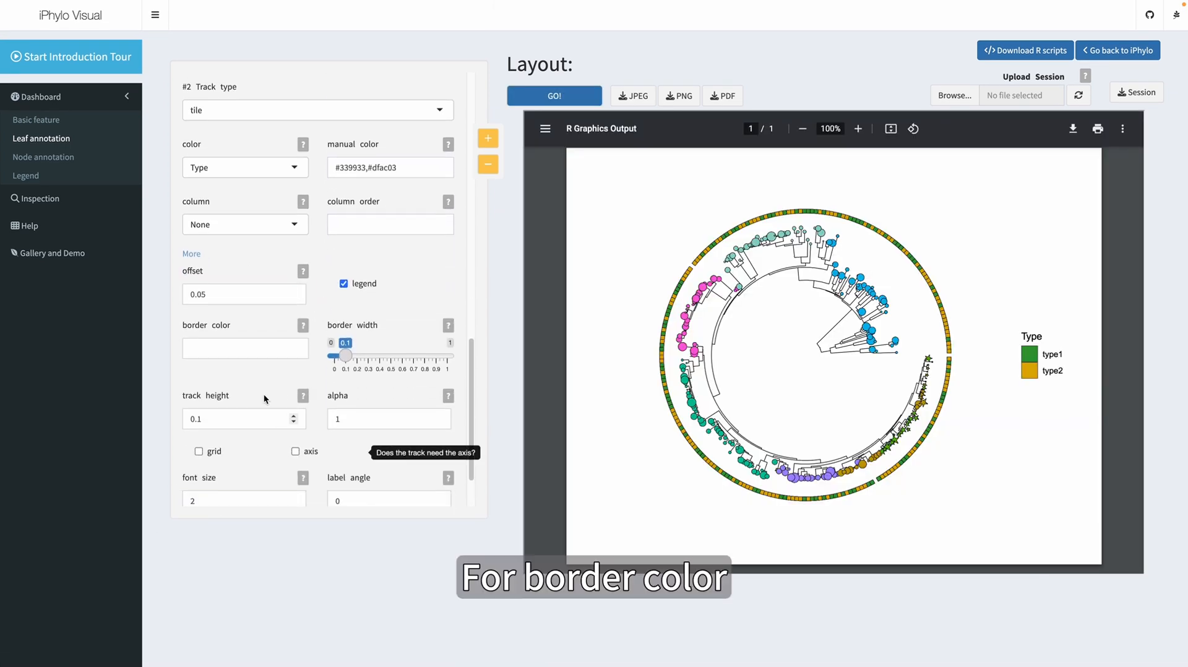
{"action": "left_click", "coordinate": [224, 342]}
{"action": "type", "text": "NA"}
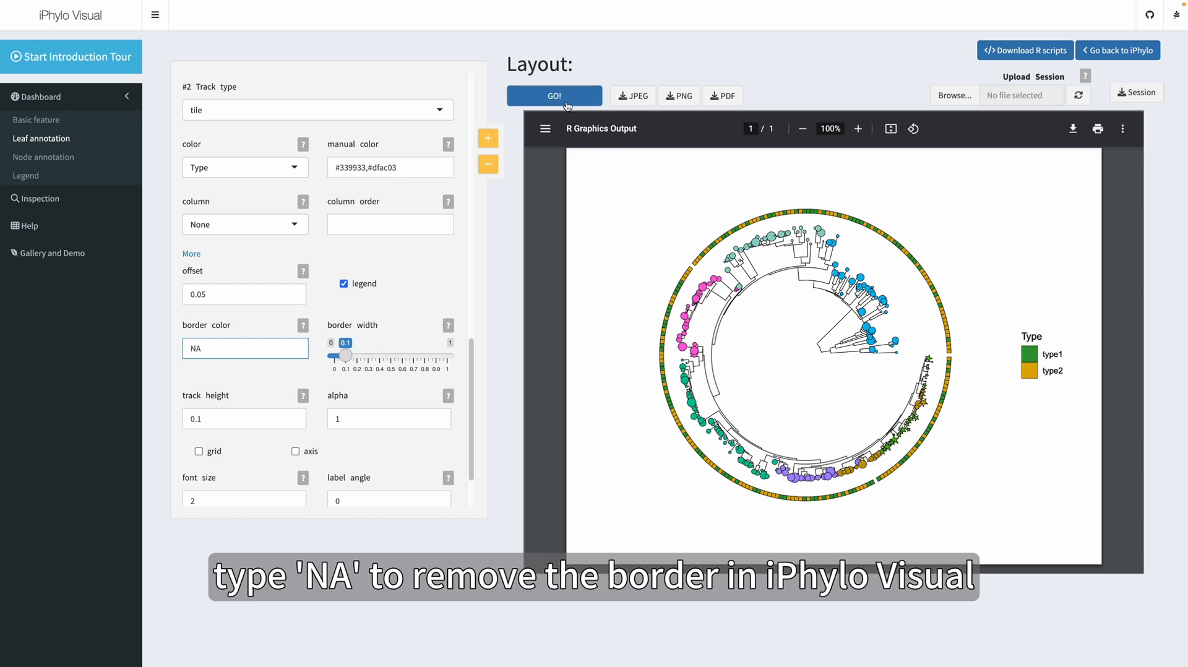
{"action": "left_click", "coordinate": [566, 99]}
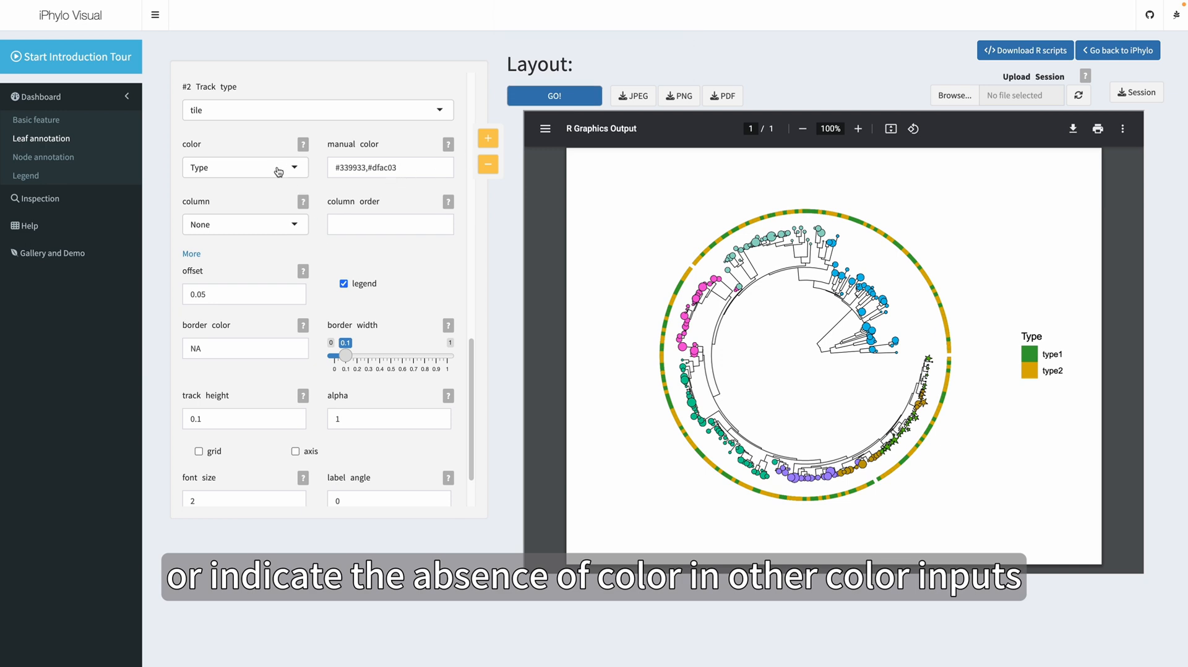
Map the tile track's column to Pos and redraw the tree
{"action": "left_click", "coordinate": [247, 232]}
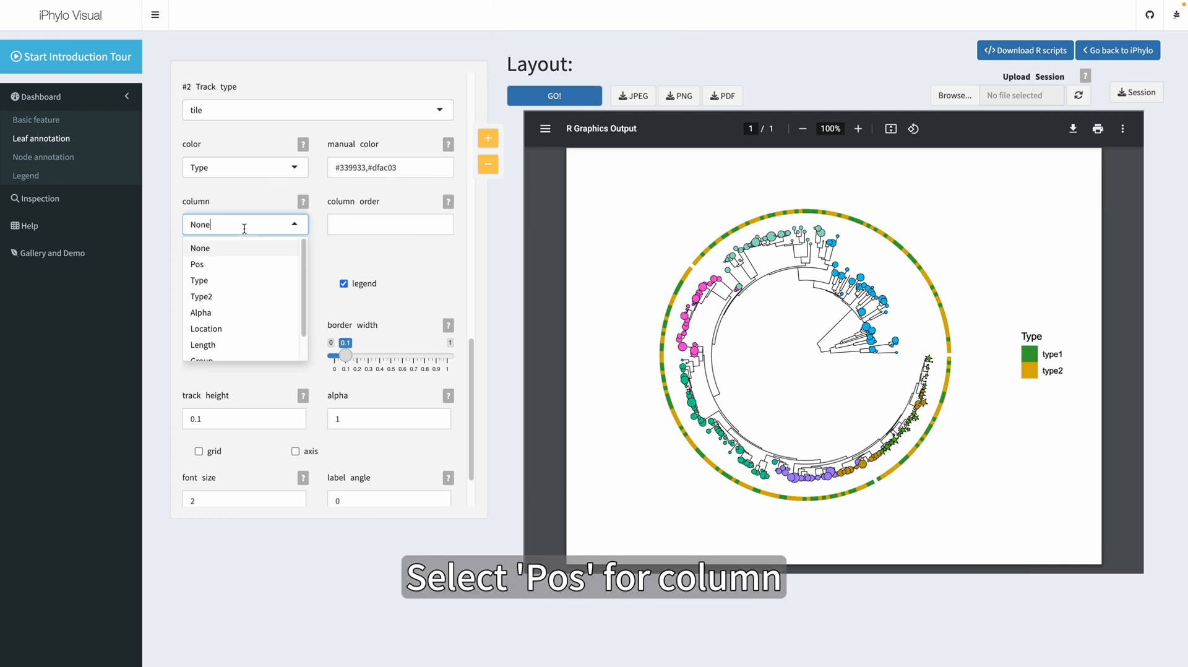
{"action": "left_click", "coordinate": [210, 257]}
{"action": "left_click", "coordinate": [560, 97]}
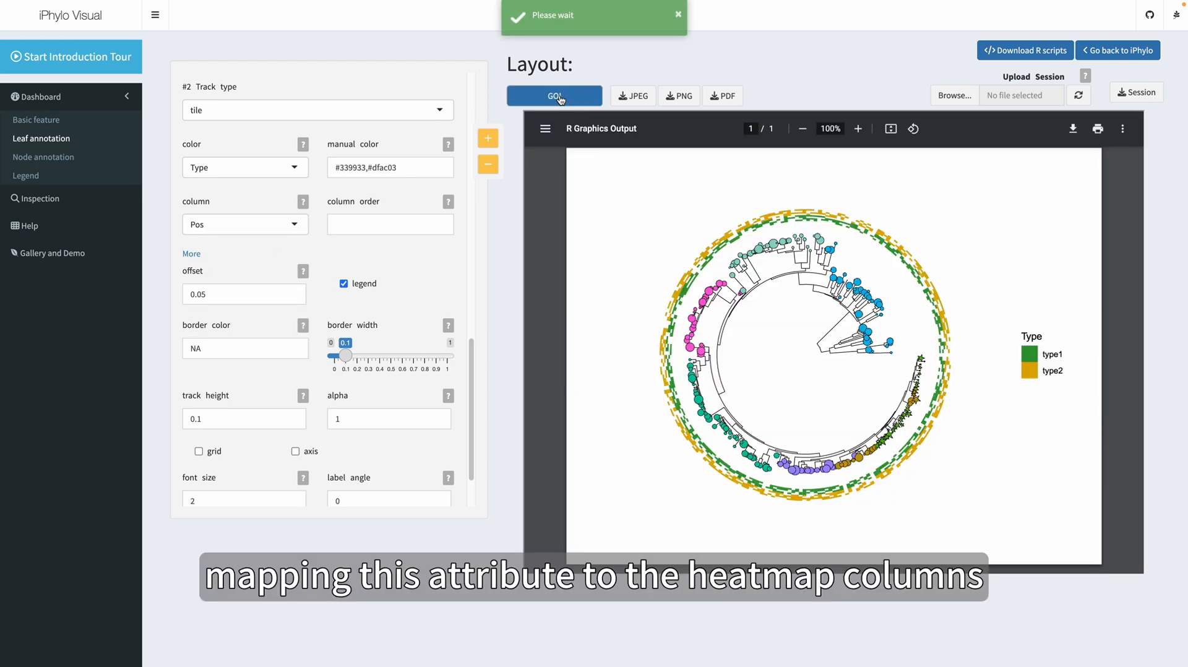
Sort the leaf annotation table by Pos in descending order to examine the values behind the heatmap columns
{"action": "left_click", "coordinate": [72, 199]}
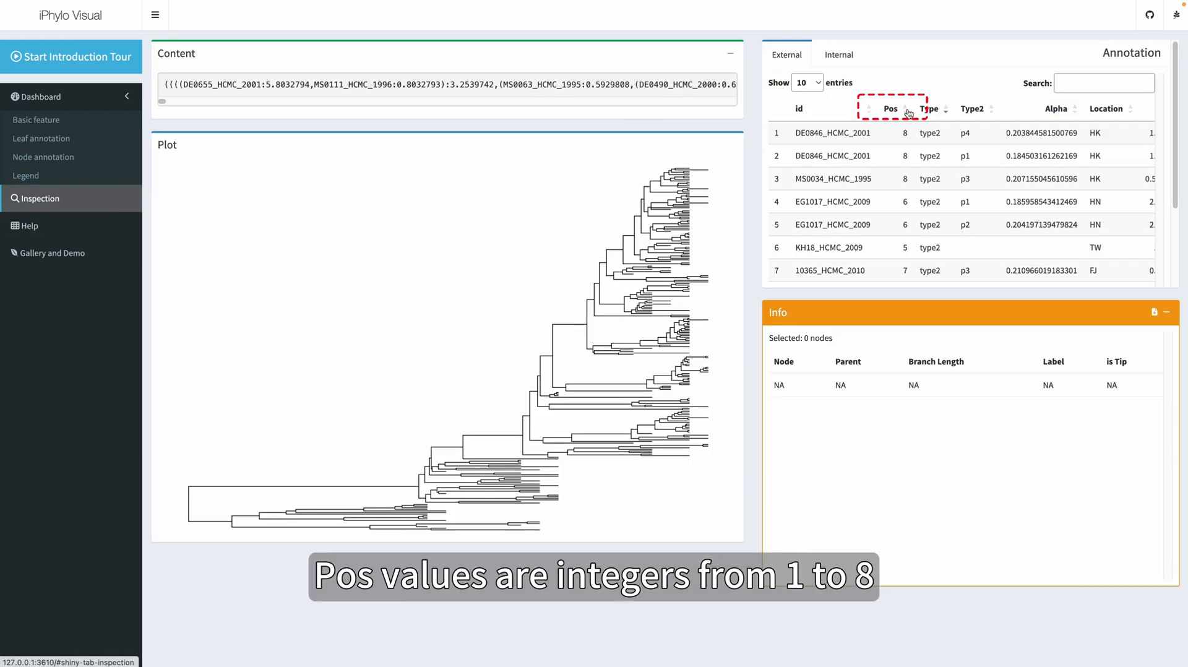
{"action": "left_click", "coordinate": [907, 112]}
{"action": "left_click", "coordinate": [907, 111]}
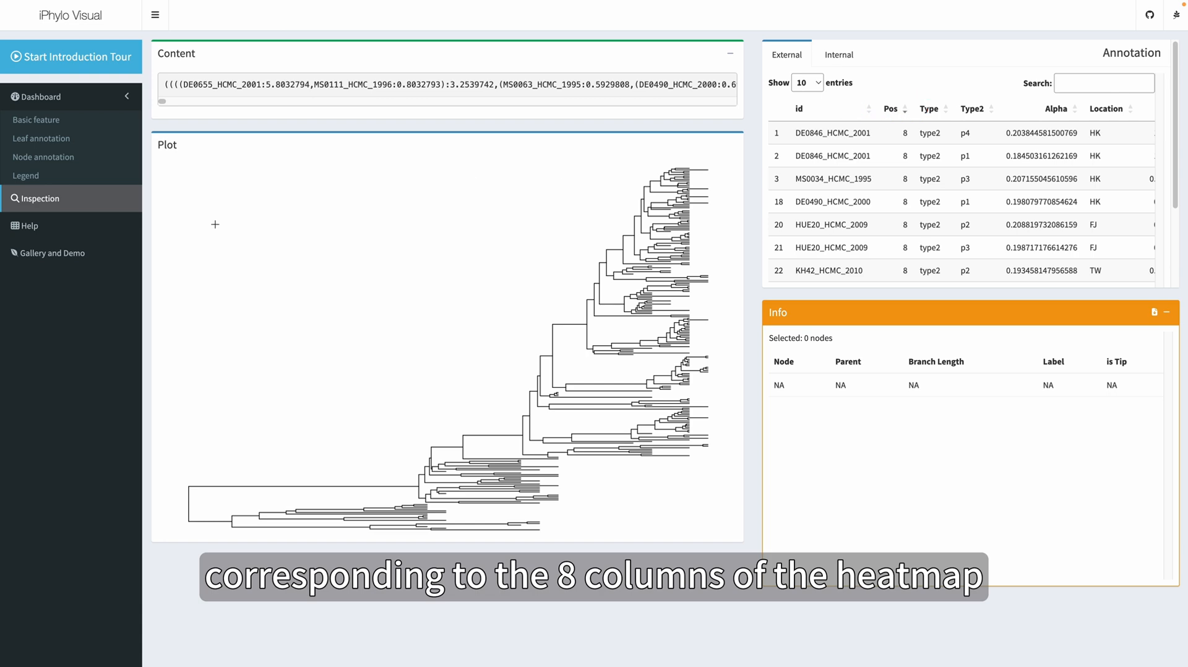
Set the tile track's offset to 0.04 and its track height to 0.2, and redraw the tree
{"action": "left_click", "coordinate": [71, 146]}
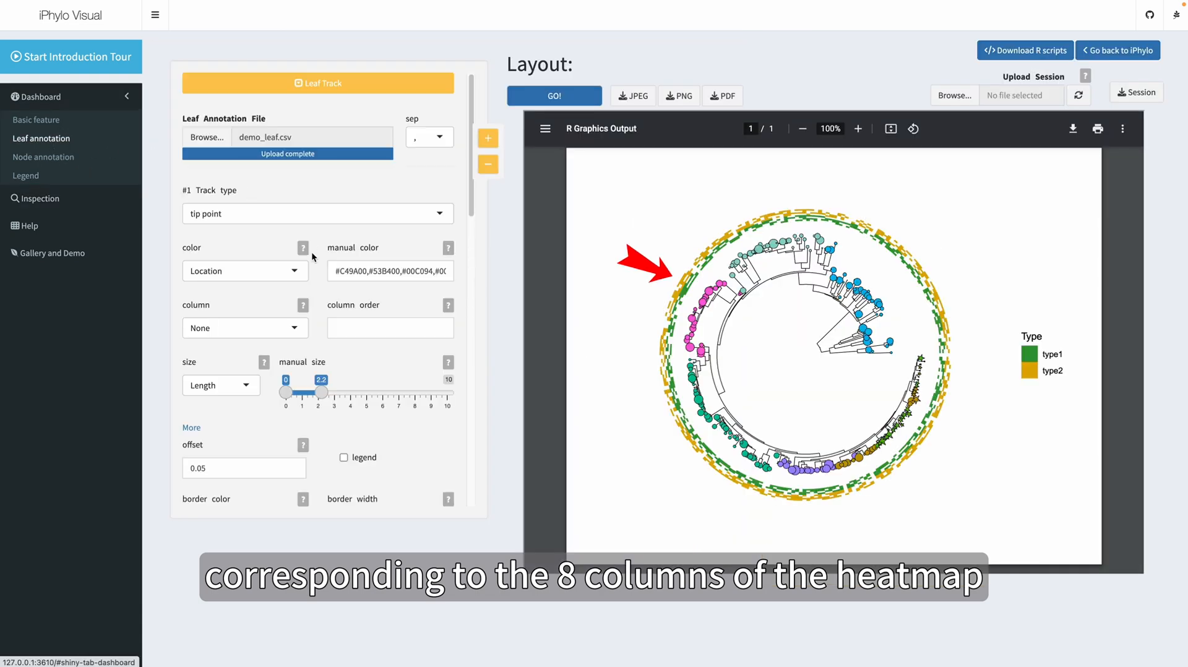
{"action": "scroll", "coordinate": [310, 272], "scroll_direction": "down", "scroll_amount": 7}
{"action": "scroll", "coordinate": [310, 273], "scroll_direction": "down", "scroll_amount": 5}
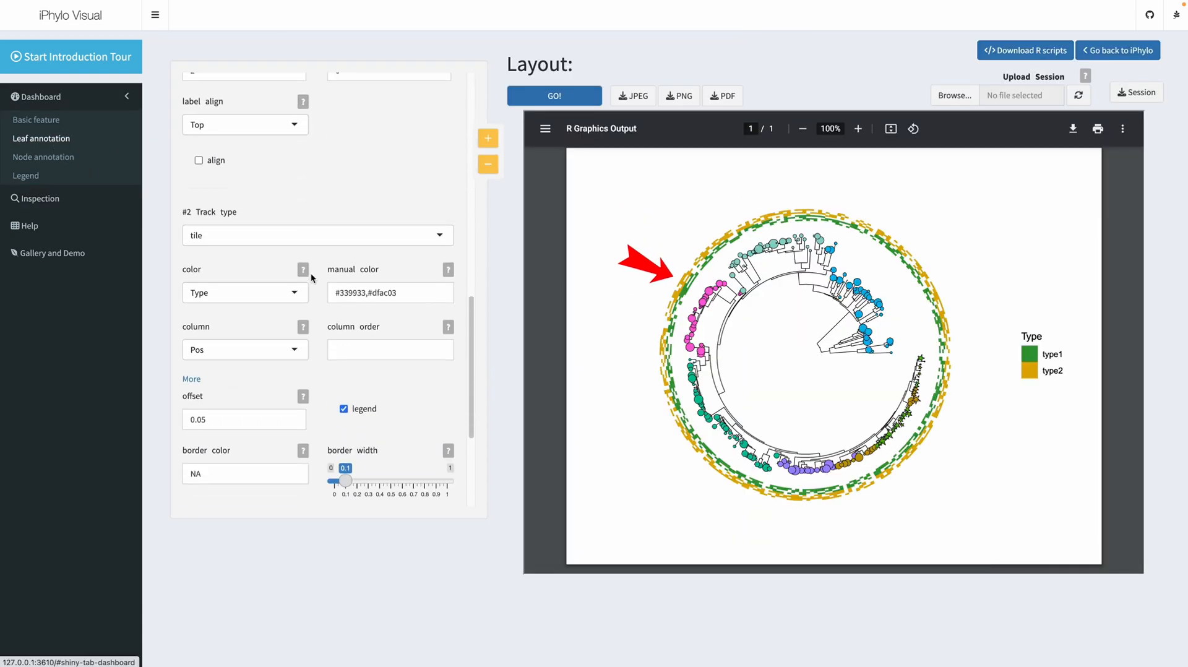
{"action": "scroll", "coordinate": [311, 279], "scroll_direction": "down", "scroll_amount": 1}
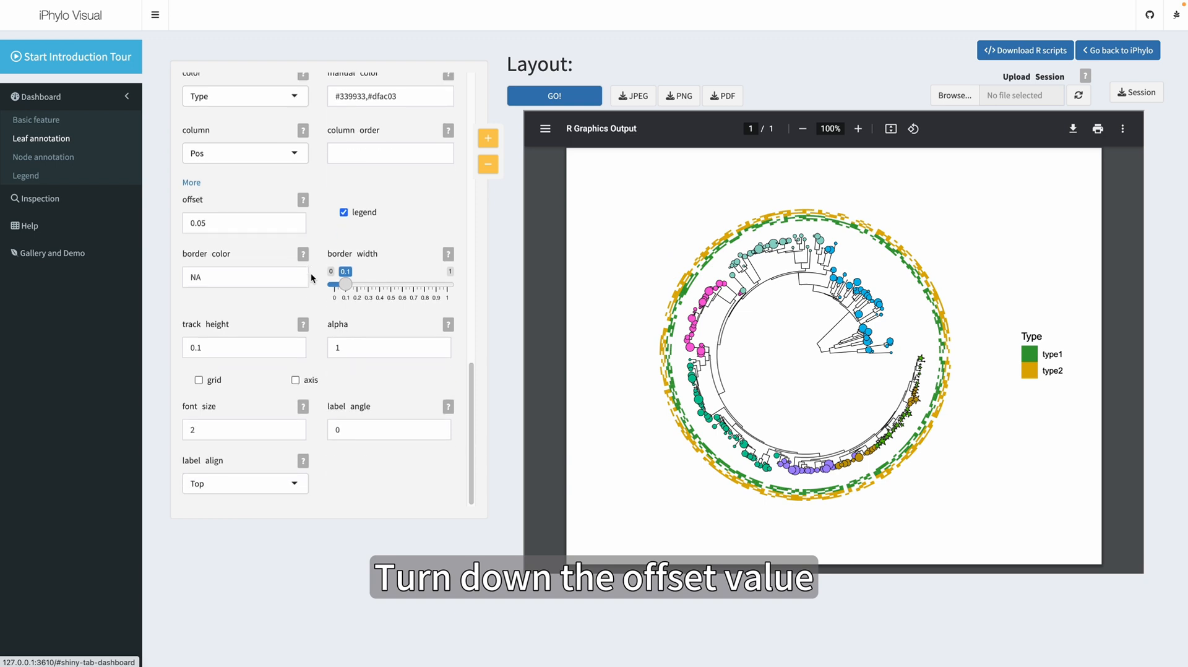
{"action": "left_click", "coordinate": [216, 221]}
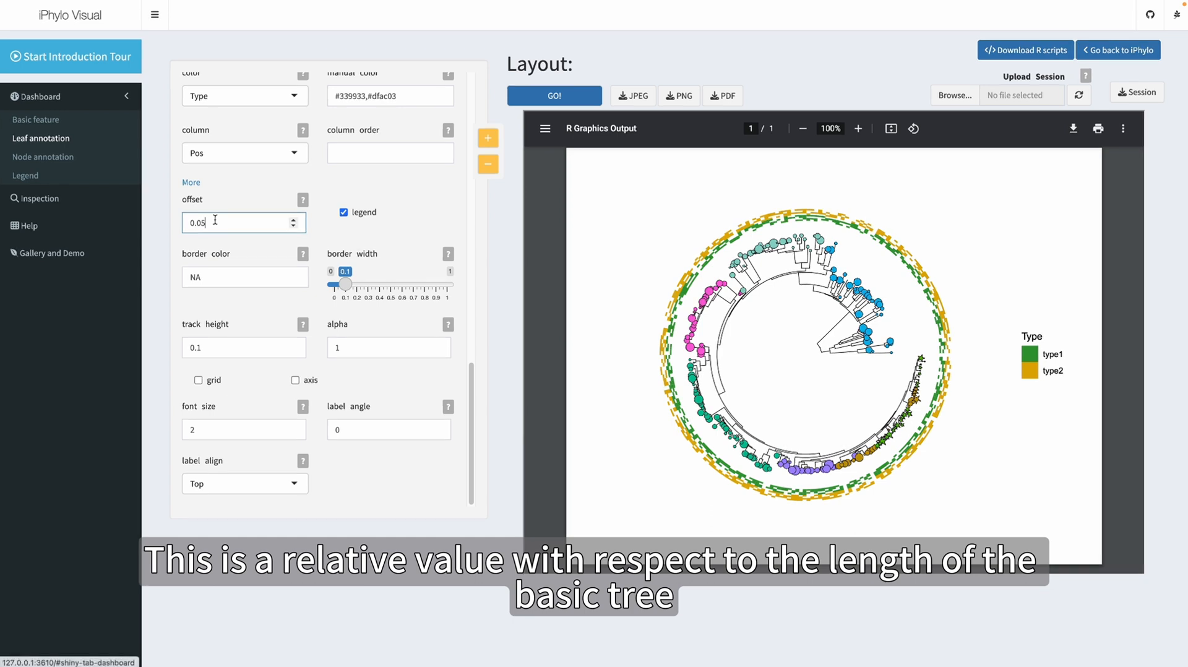
{"action": "key", "text": "BackSpace"}
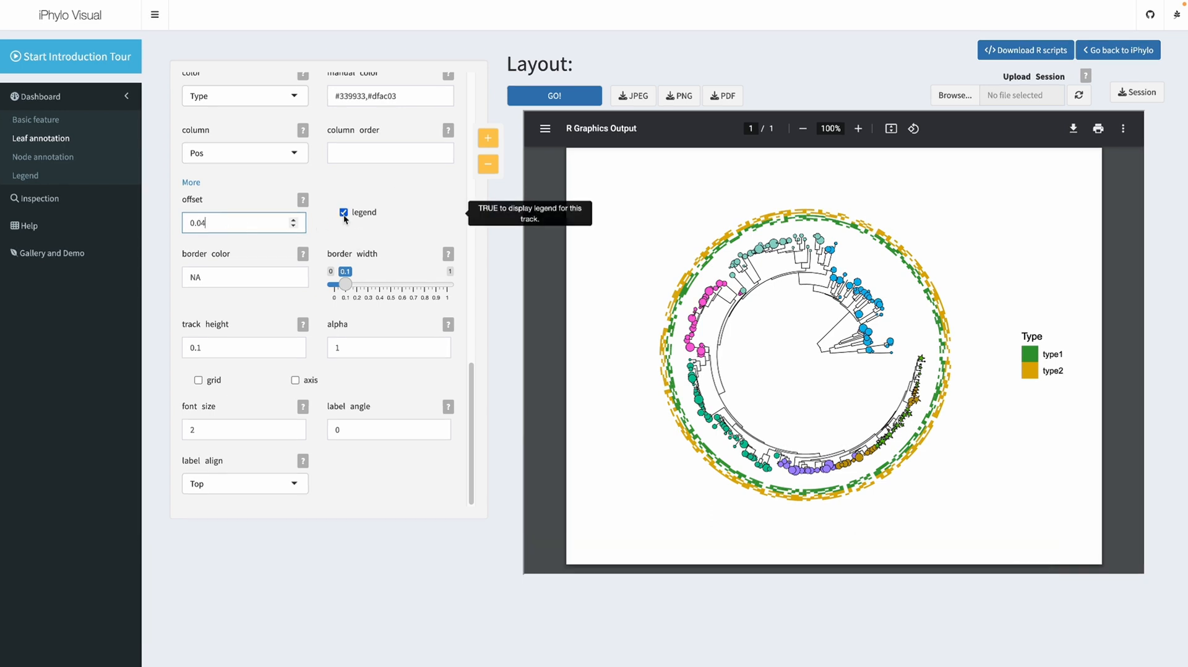
{"action": "left_click", "coordinate": [269, 347]}
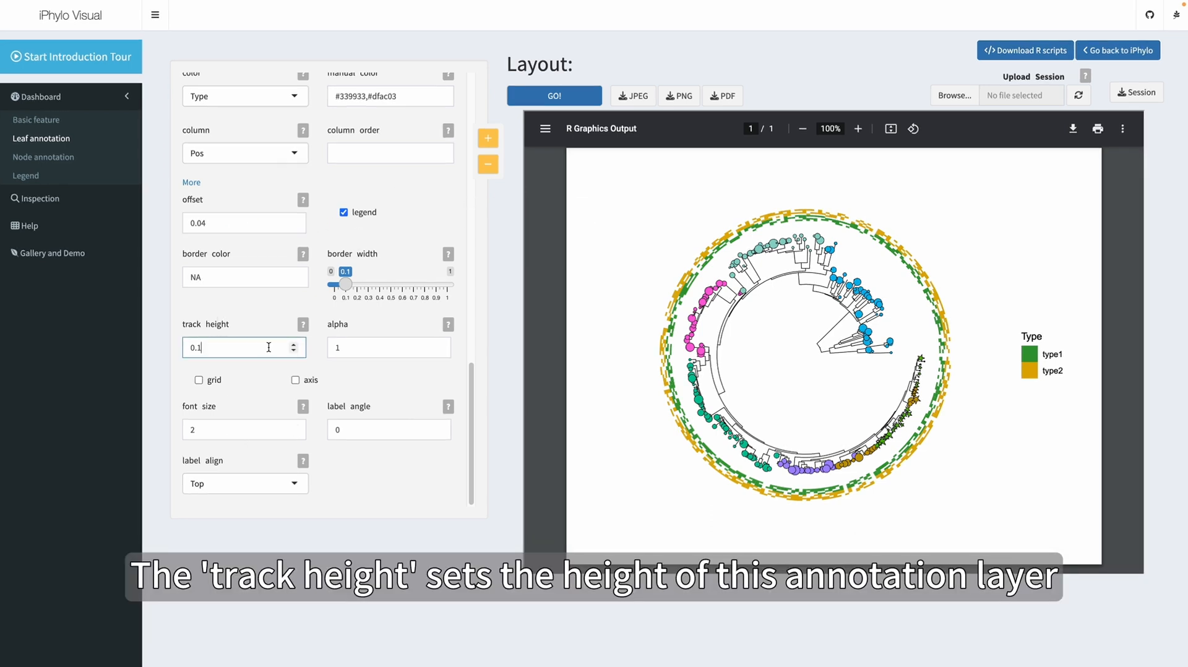
{"action": "left_click", "coordinate": [554, 96]}
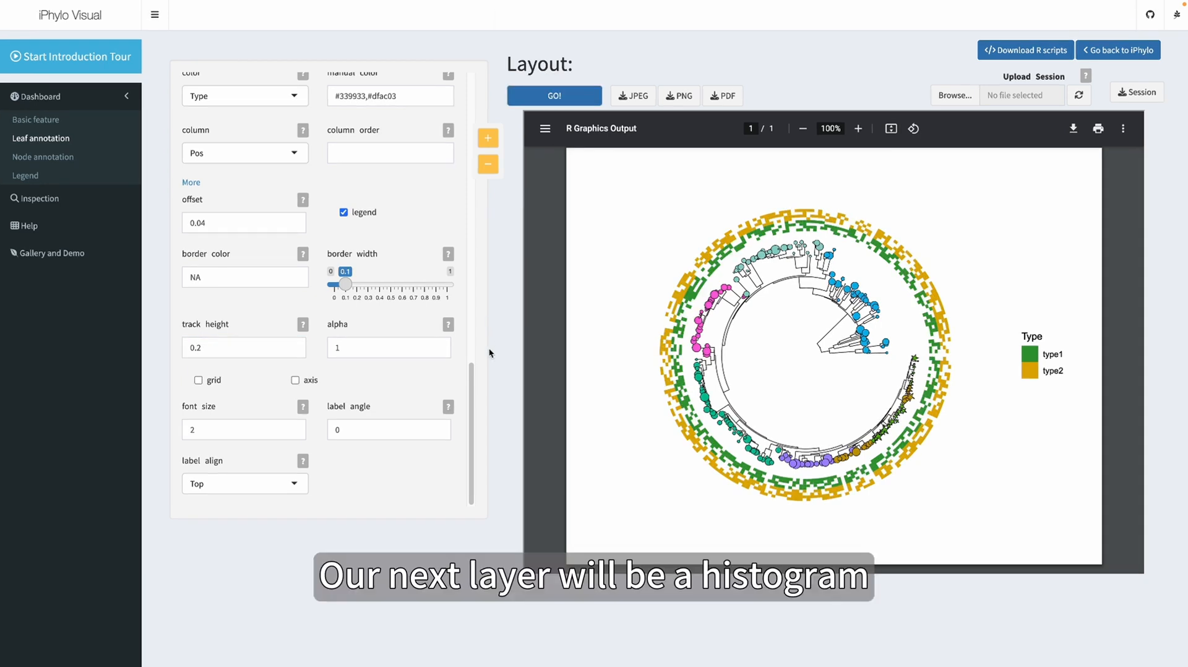
Add a third leaf annotation track and set its type to bar
{"action": "left_click", "coordinate": [487, 137]}
{"action": "scroll", "coordinate": [379, 285], "scroll_direction": "down", "scroll_amount": 5}
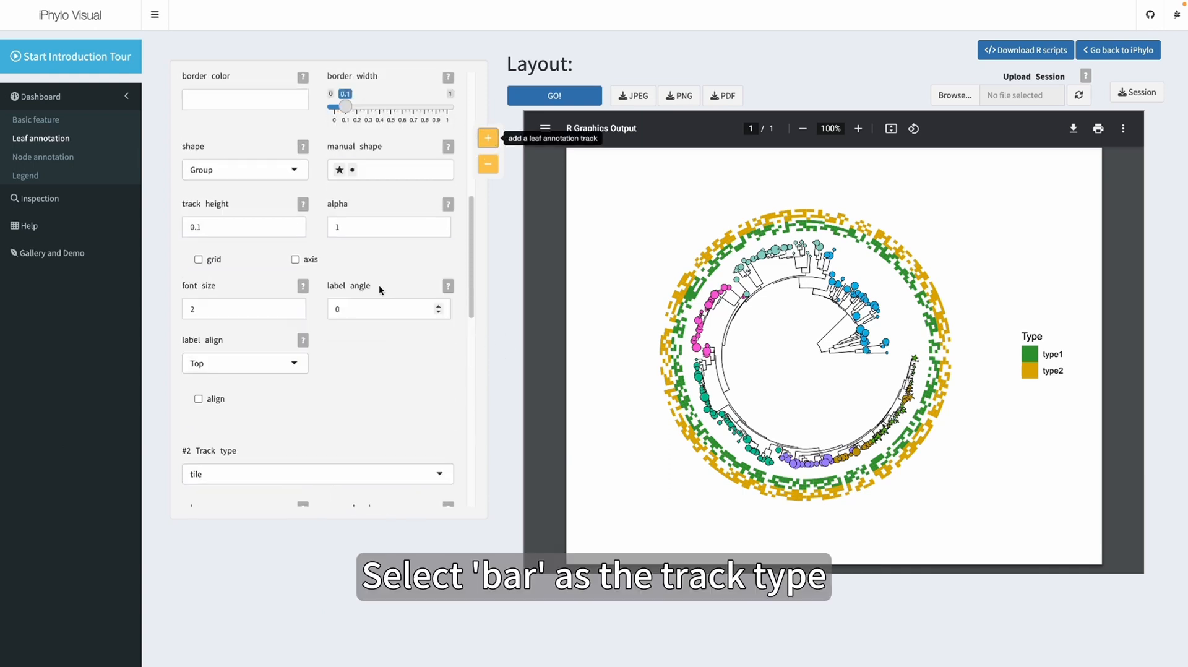
{"action": "left_click", "coordinate": [291, 356]}
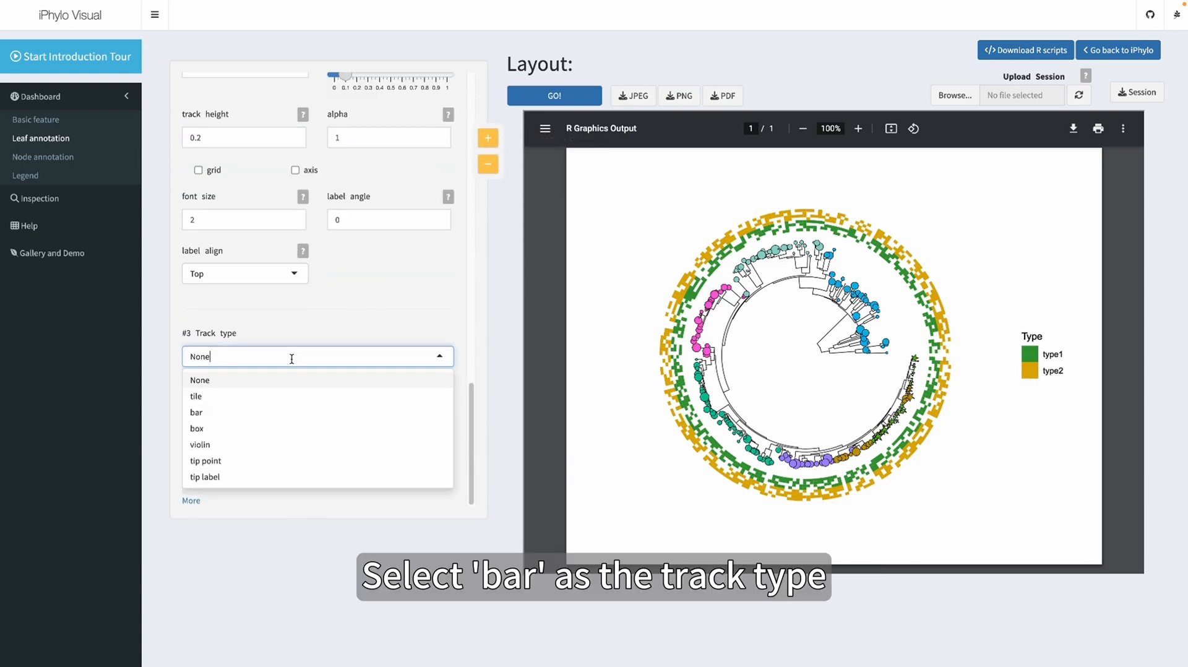
{"action": "left_click", "coordinate": [248, 416]}
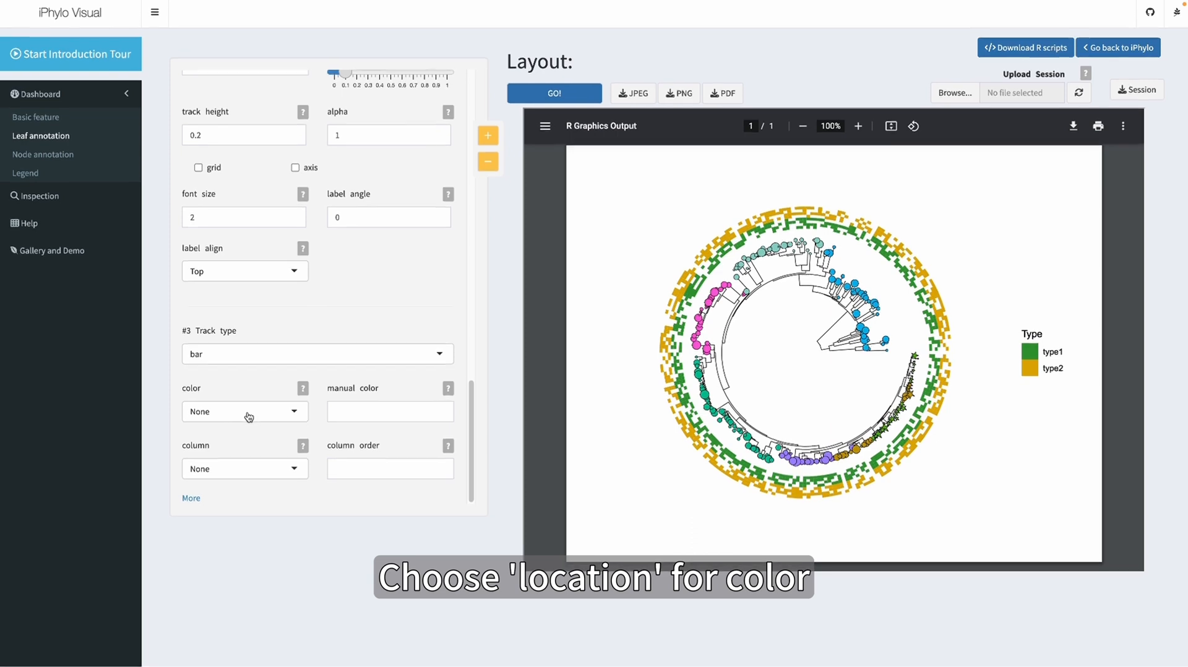
Color the bar track by Location with the manual color list starting #F8766D,#C49A00,#53B400, map its column to Alpha, and redraw the tree
{"action": "left_click", "coordinate": [248, 414]}
{"action": "scroll", "coordinate": [238, 486], "scroll_direction": "down", "scroll_amount": 1}
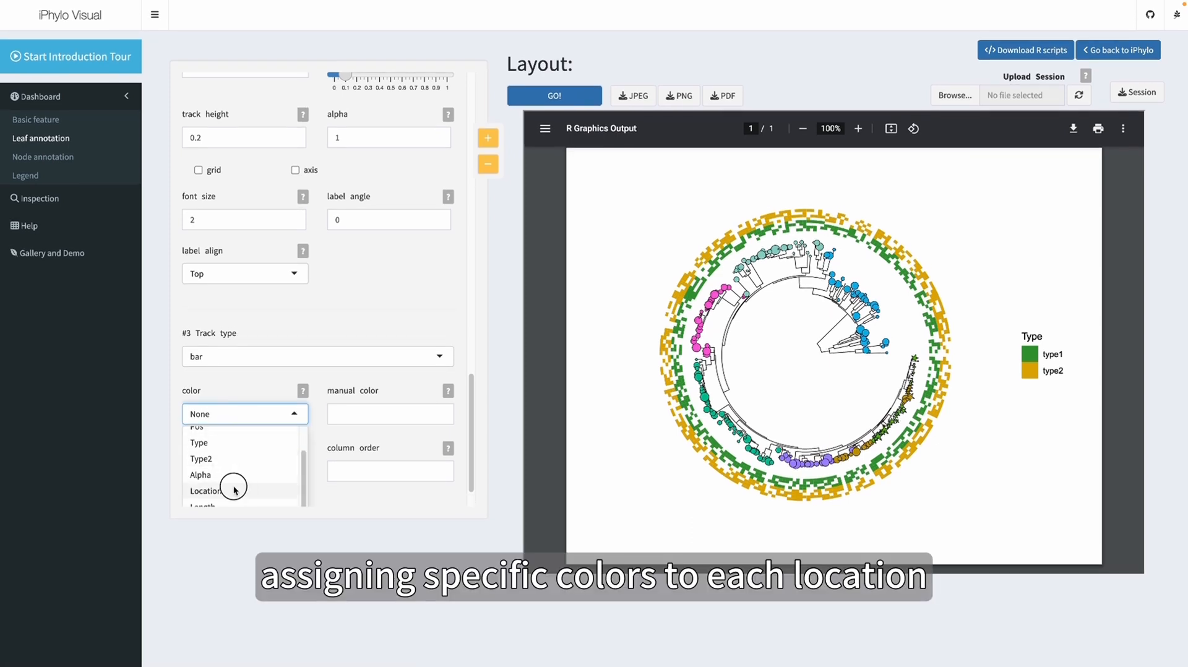
{"action": "left_click", "coordinate": [234, 488]}
{"action": "left_click", "coordinate": [355, 413]}
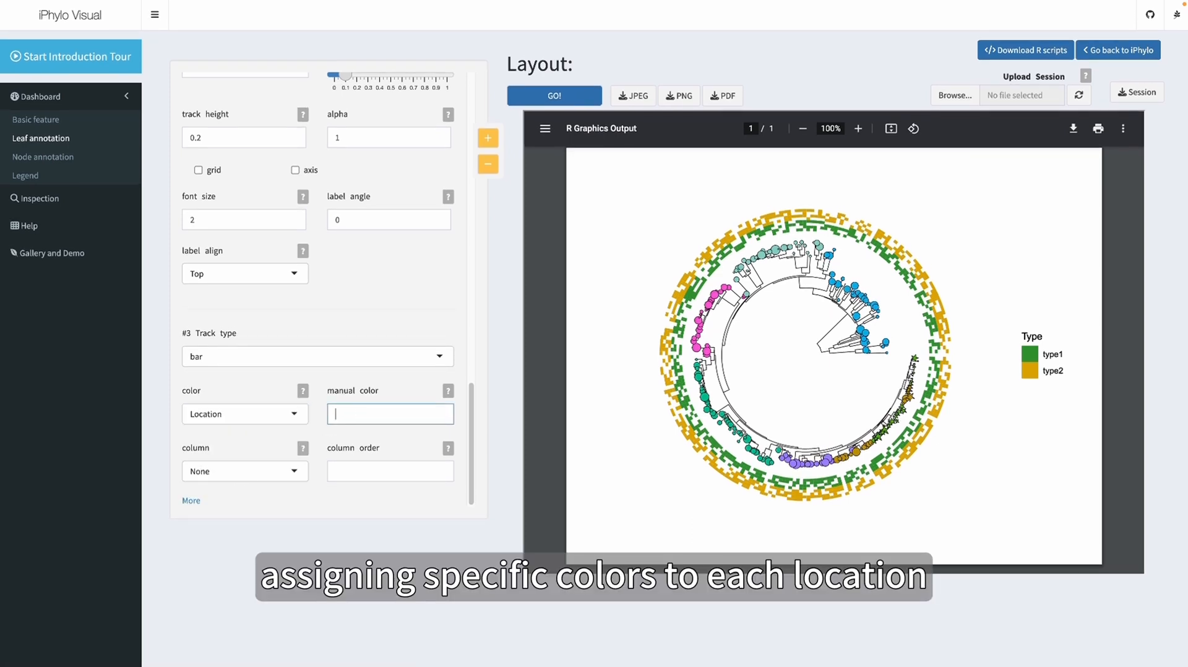
{"action": "key", "text": "ctrl+v"}
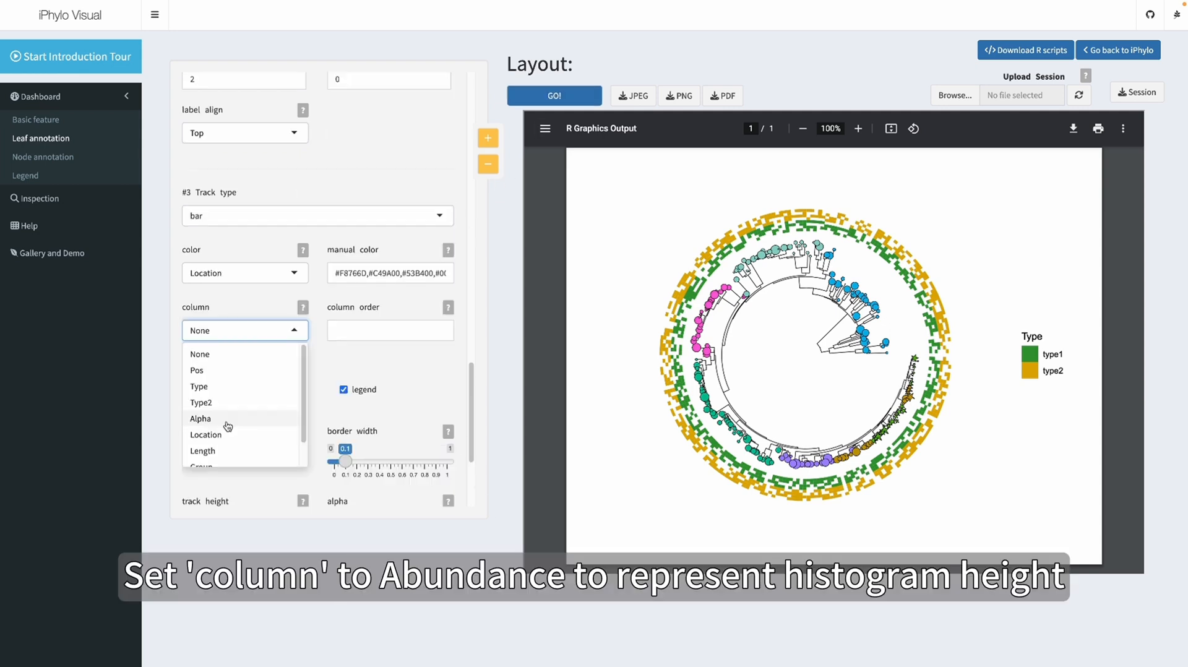
{"action": "left_click", "coordinate": [200, 419]}
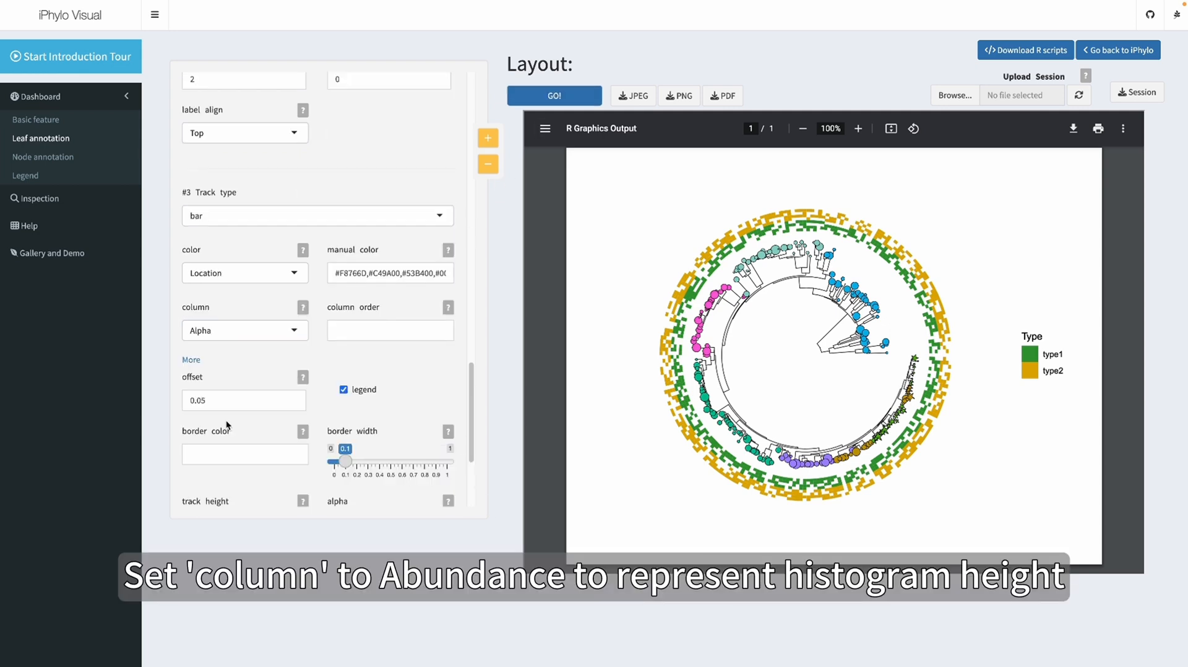
{"action": "left_click", "coordinate": [515, 92]}
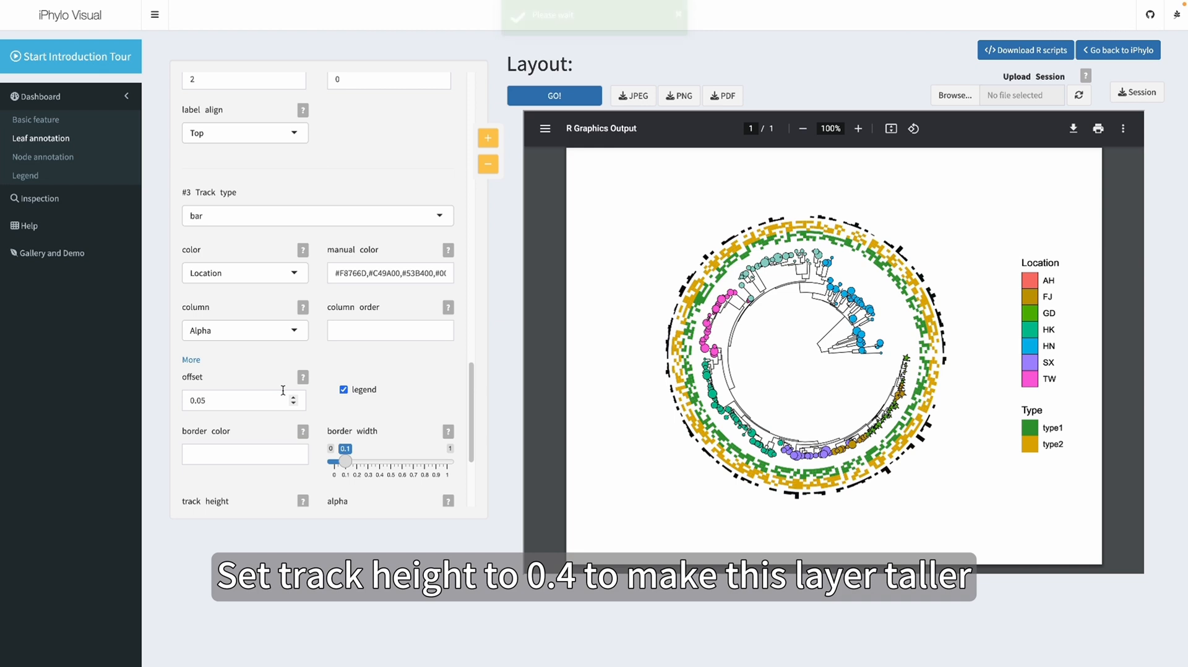
Set the bar track's height to 0.4 and its border color to NA, and redraw the tree
{"action": "scroll", "coordinate": [281, 393], "scroll_direction": "down", "scroll_amount": 3}
{"action": "left_click", "coordinate": [231, 425]}
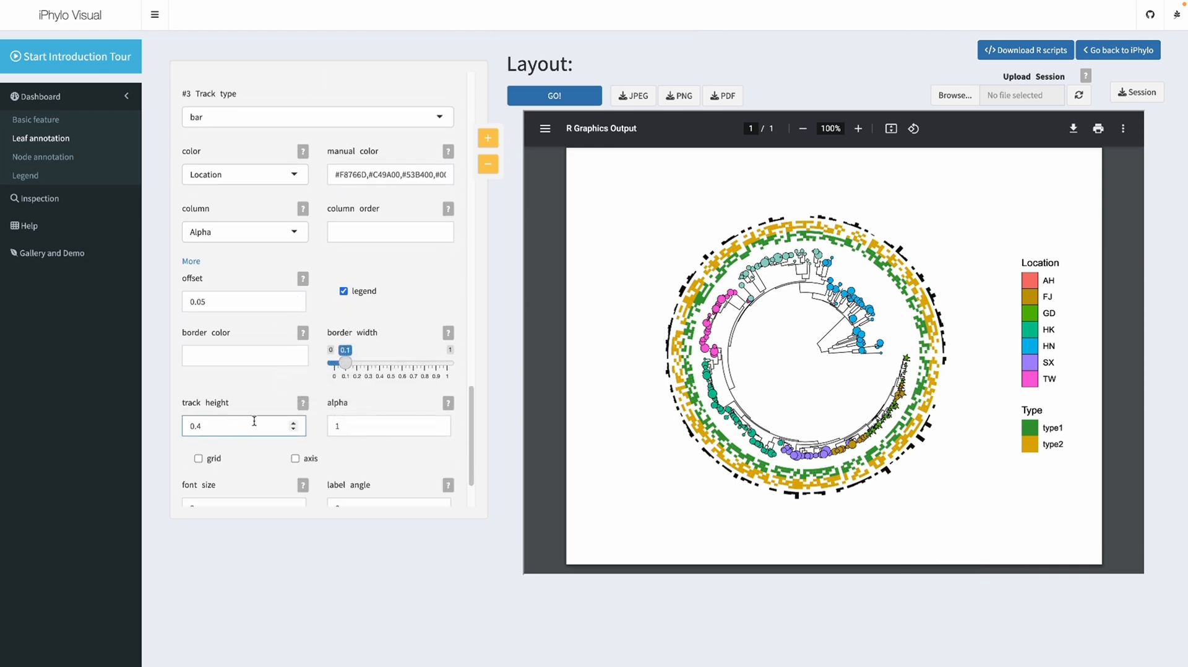
{"action": "scroll", "coordinate": [282, 410], "scroll_direction": "down", "scroll_amount": 2}
{"action": "left_click", "coordinate": [233, 276]}
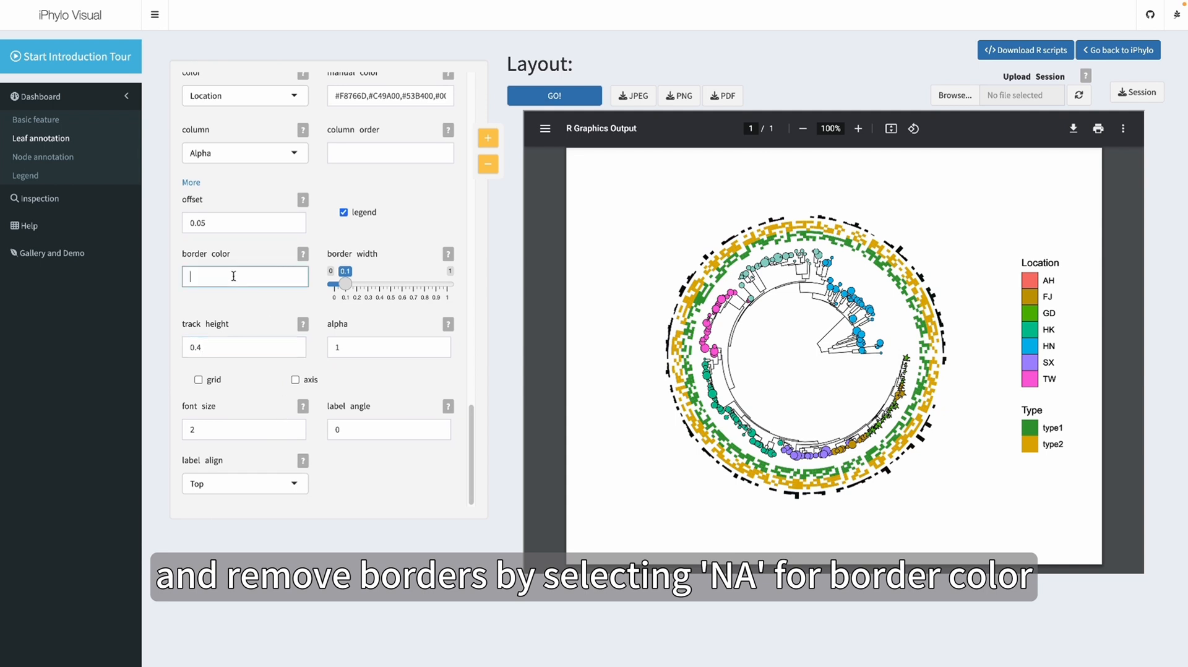
{"action": "left_click", "coordinate": [550, 101]}
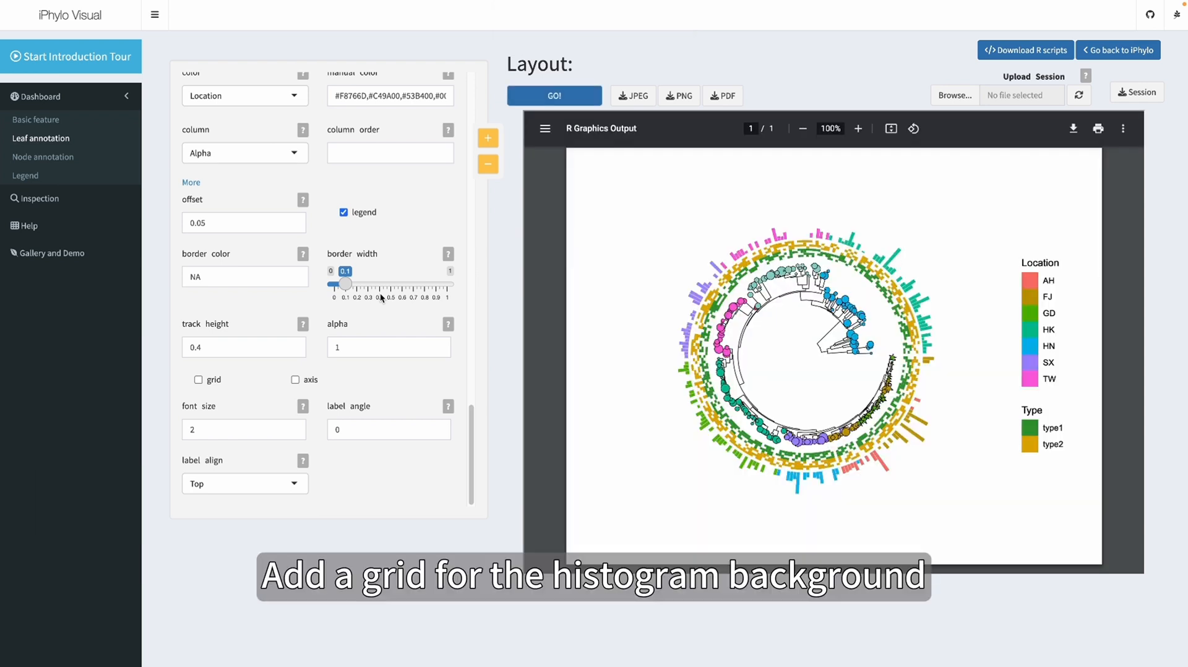
Enable the grid and axis on the bar track, set the label angle to 45 and label align to Bottom, and redraw the tree
{"action": "left_click", "coordinate": [199, 380]}
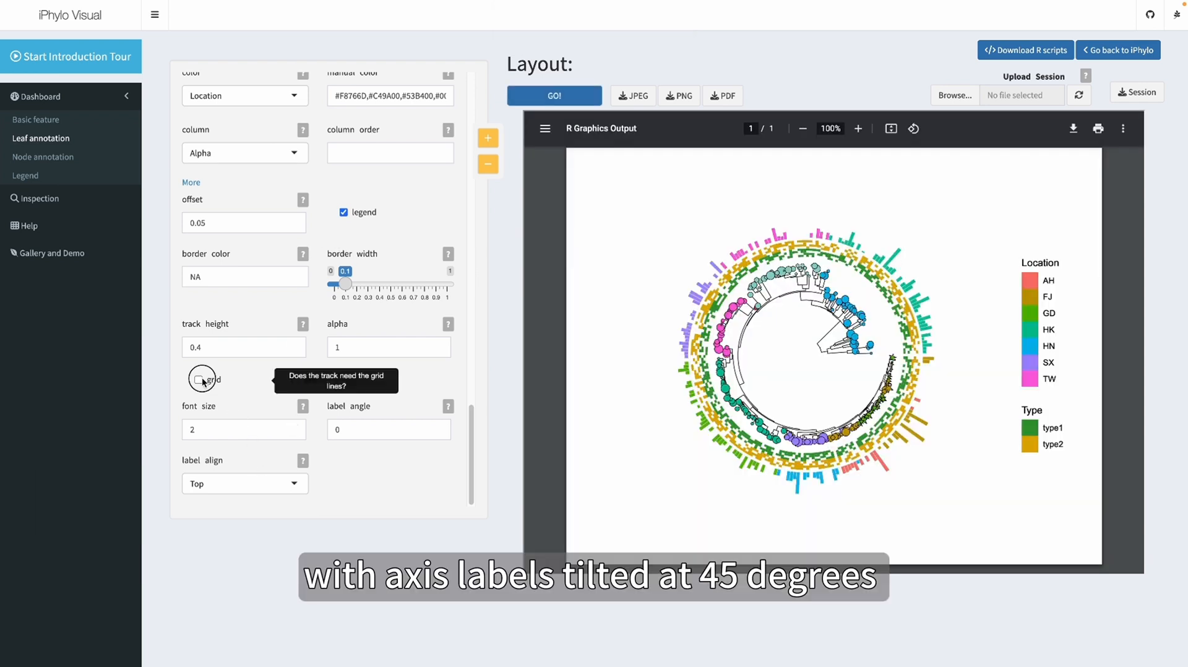
{"action": "left_click", "coordinate": [295, 380]}
{"action": "left_click", "coordinate": [338, 421]}
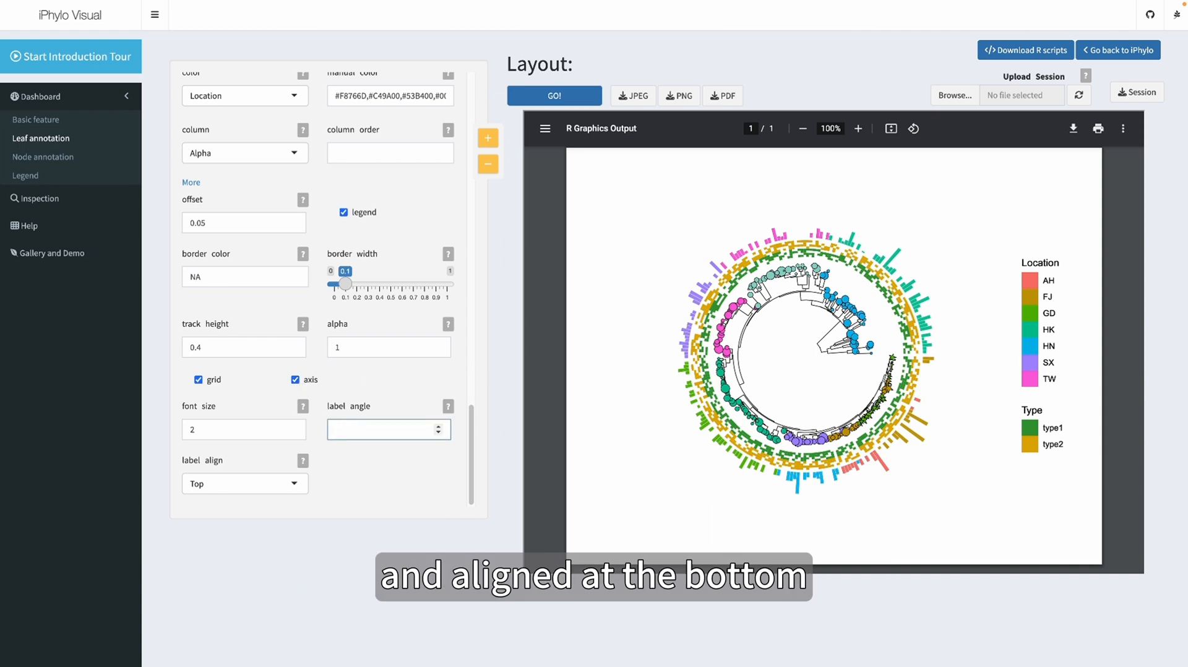
{"action": "left_click", "coordinate": [253, 485]}
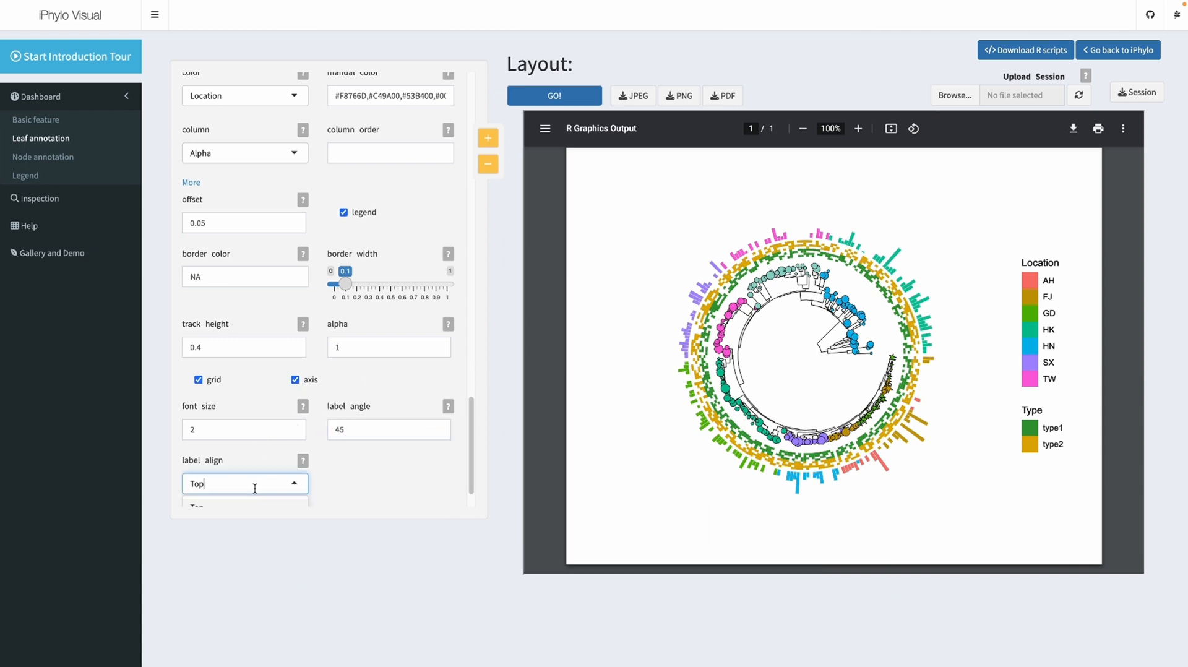
{"action": "left_click", "coordinate": [243, 501]}
{"action": "left_click", "coordinate": [555, 98]}
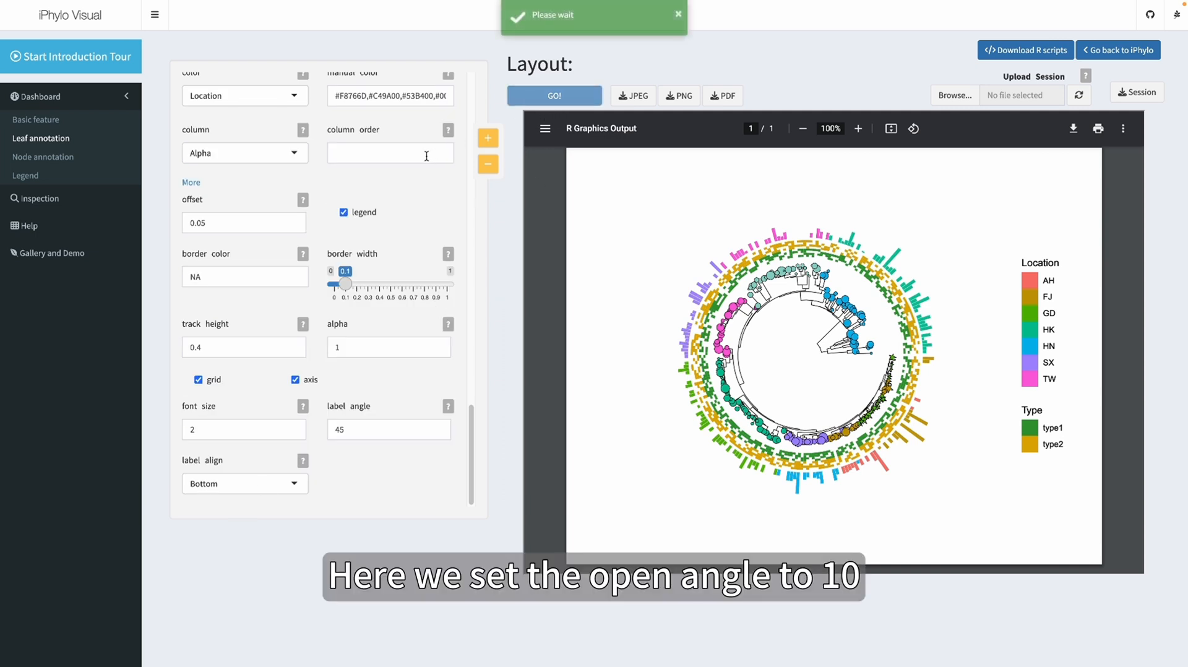
Set the tree's open angle to 10 in the basic features and redraw the tree
{"action": "left_click", "coordinate": [57, 120]}
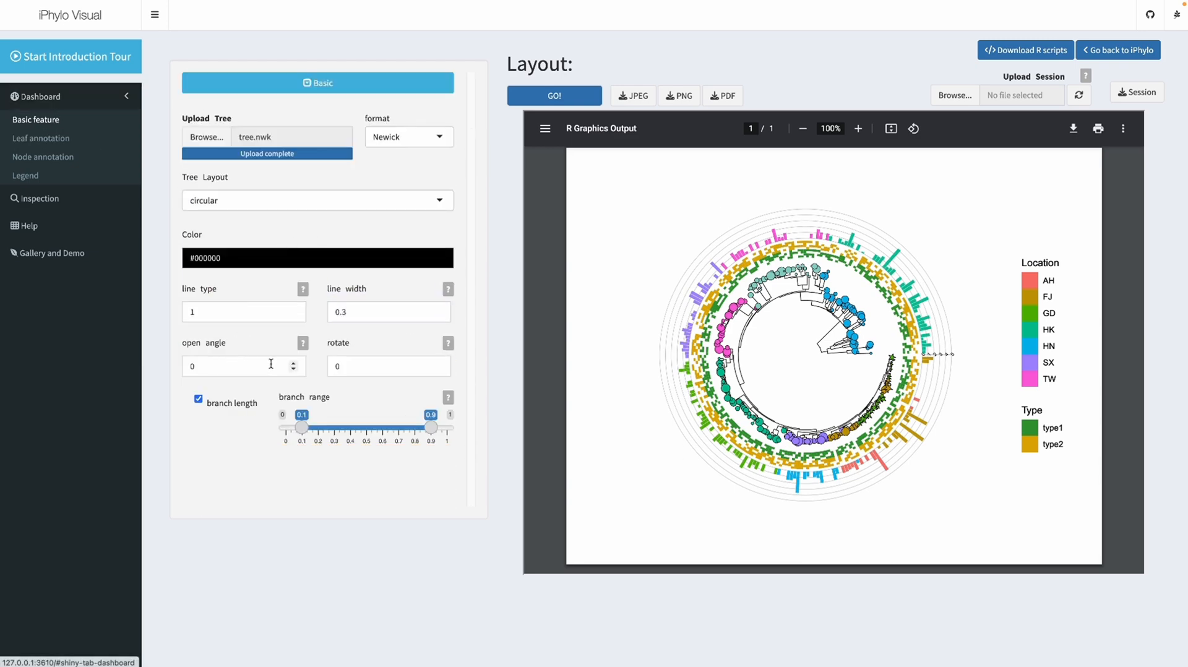
{"action": "left_click", "coordinate": [251, 365]}
{"action": "key", "text": "BackSpace"}
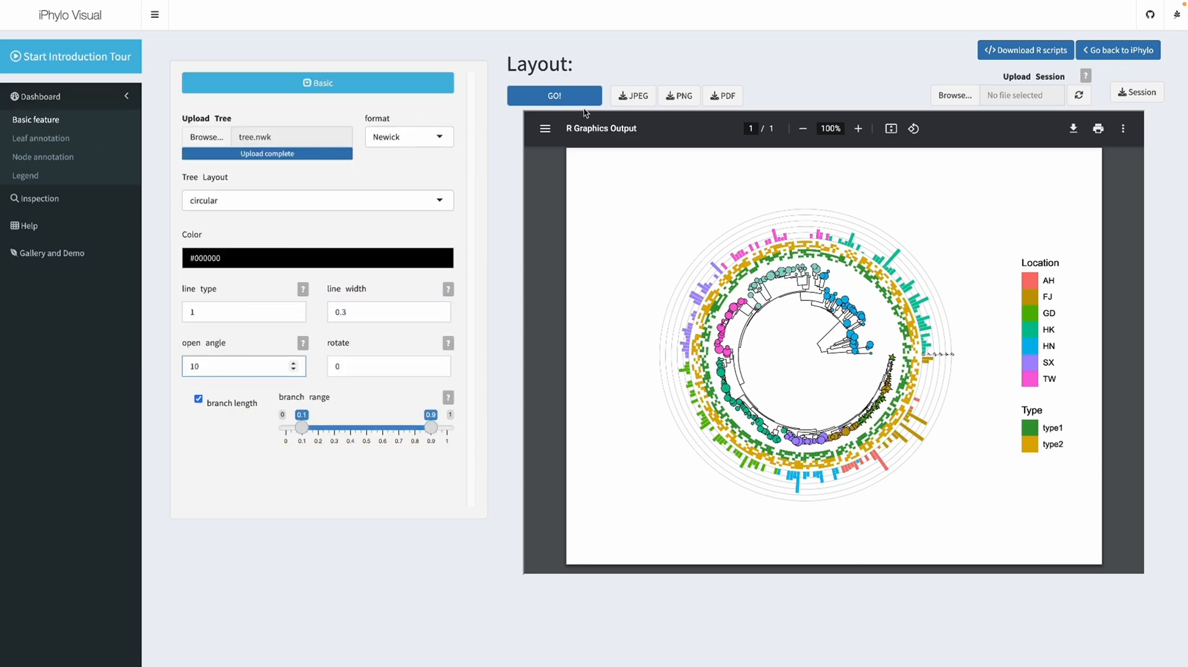
{"action": "left_click", "coordinate": [577, 96]}
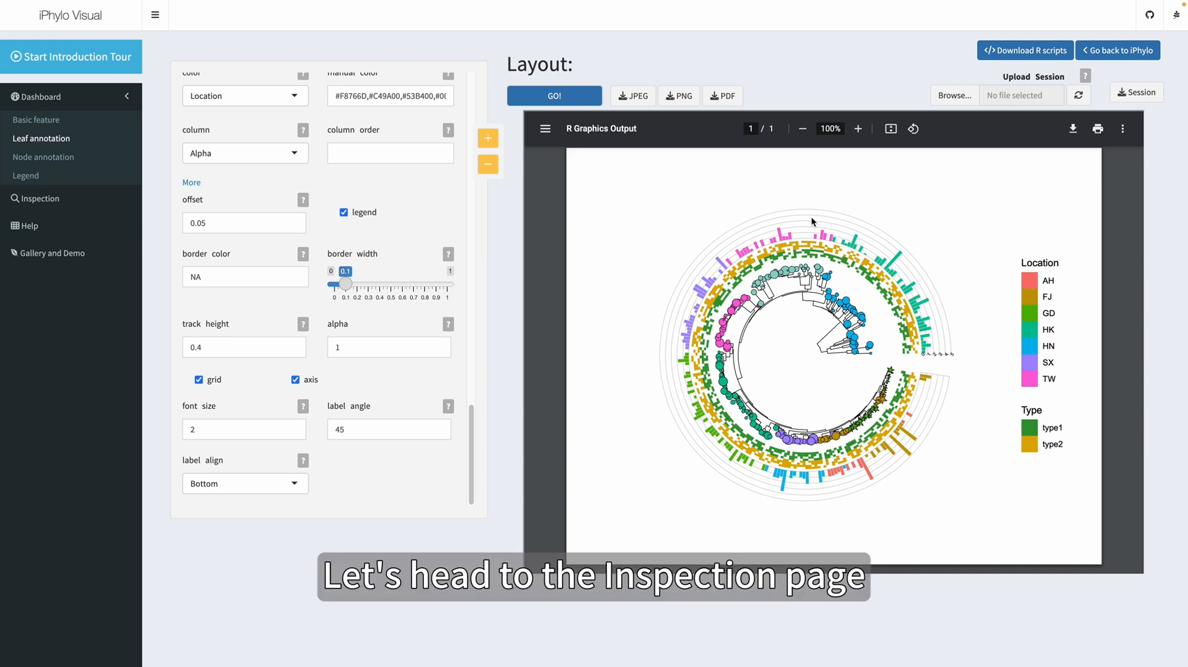
Inspect node information on the Inspection page by box-selecting a group of branches and moving the selection box to another region
{"action": "left_click", "coordinate": [54, 201]}
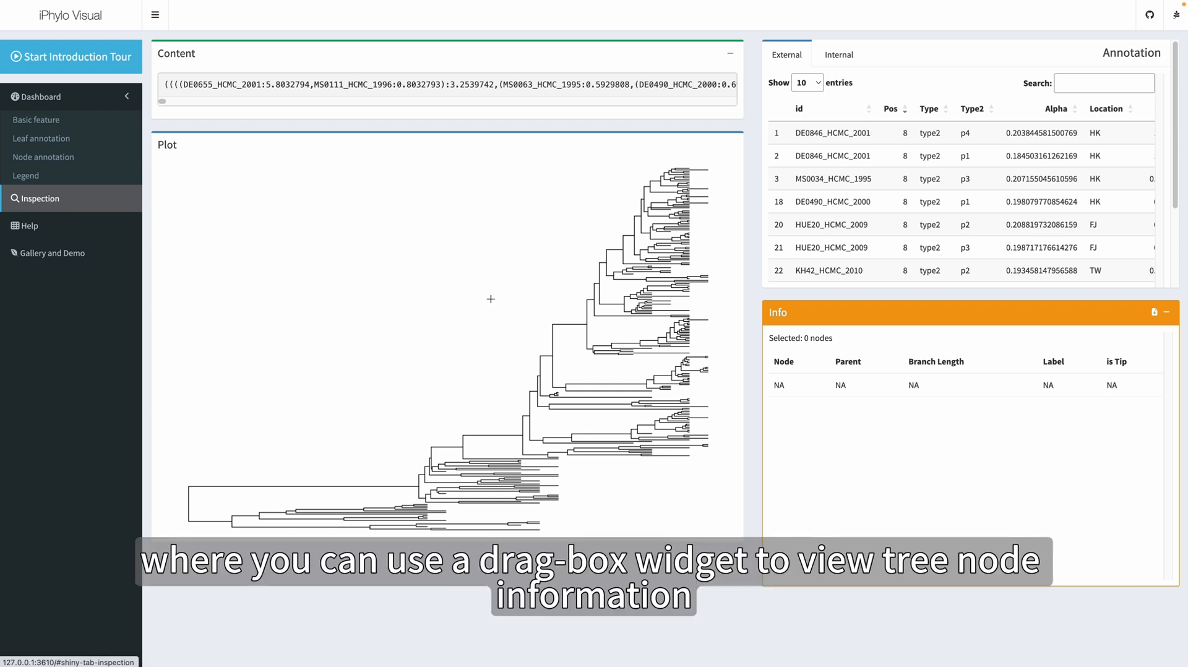
{"action": "left_click_drag", "start_coordinate": [488, 305], "coordinate": [626, 411]}
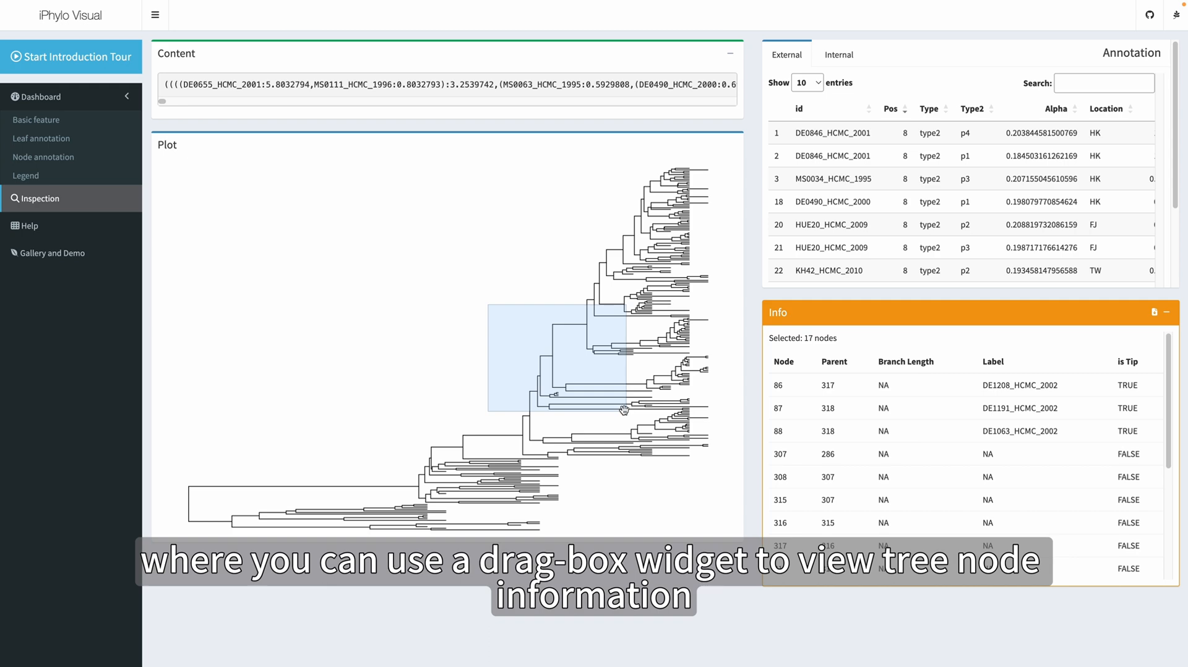
{"action": "left_click_drag", "start_coordinate": [579, 378], "coordinate": [430, 473]}
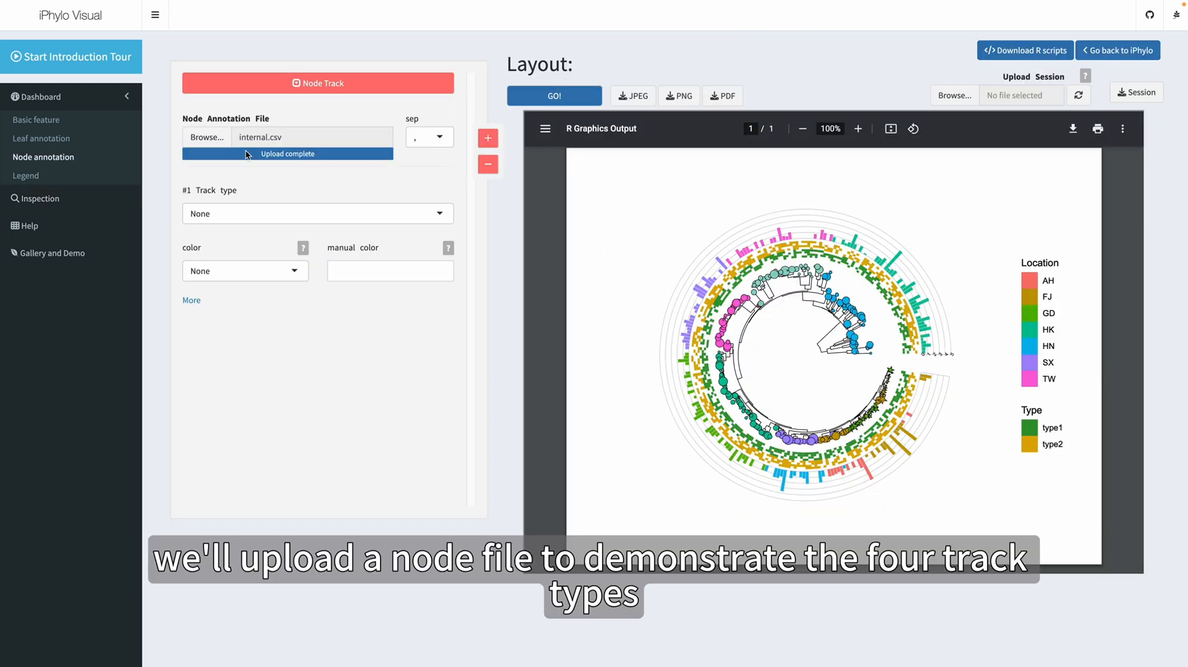
Preview the node annotation file internal.csv and view the internal annotation table on the Inspection page
{"action": "left_click", "coordinate": [212, 140]}
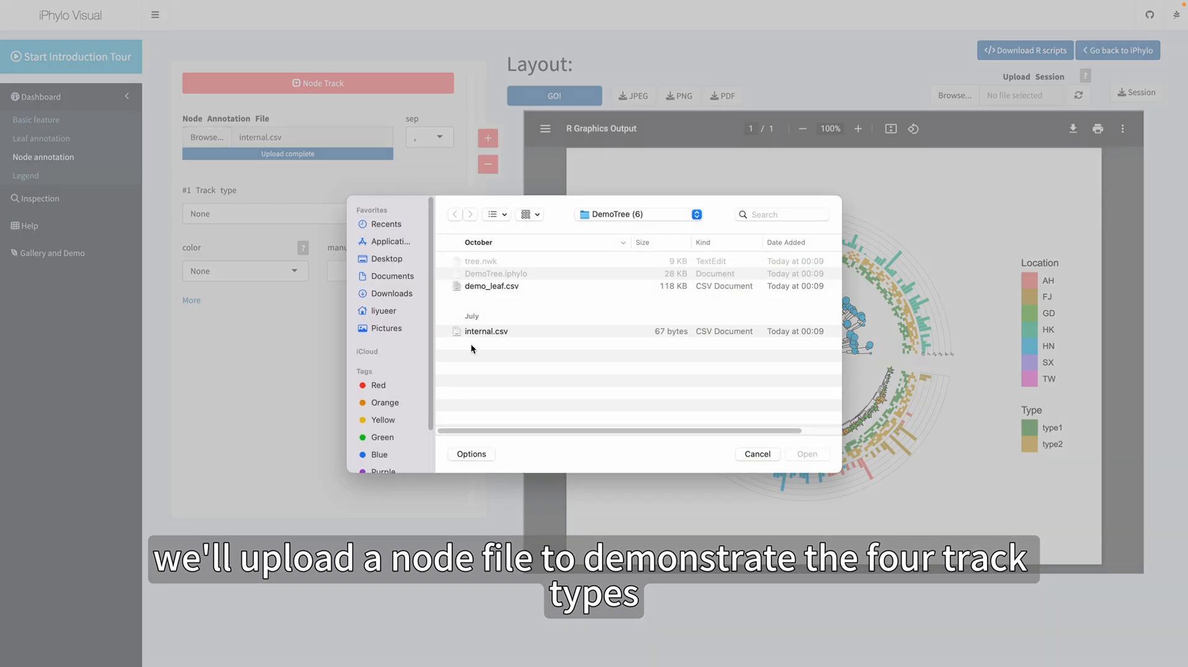
{"action": "left_click", "coordinate": [474, 332]}
{"action": "key", "text": "space"}
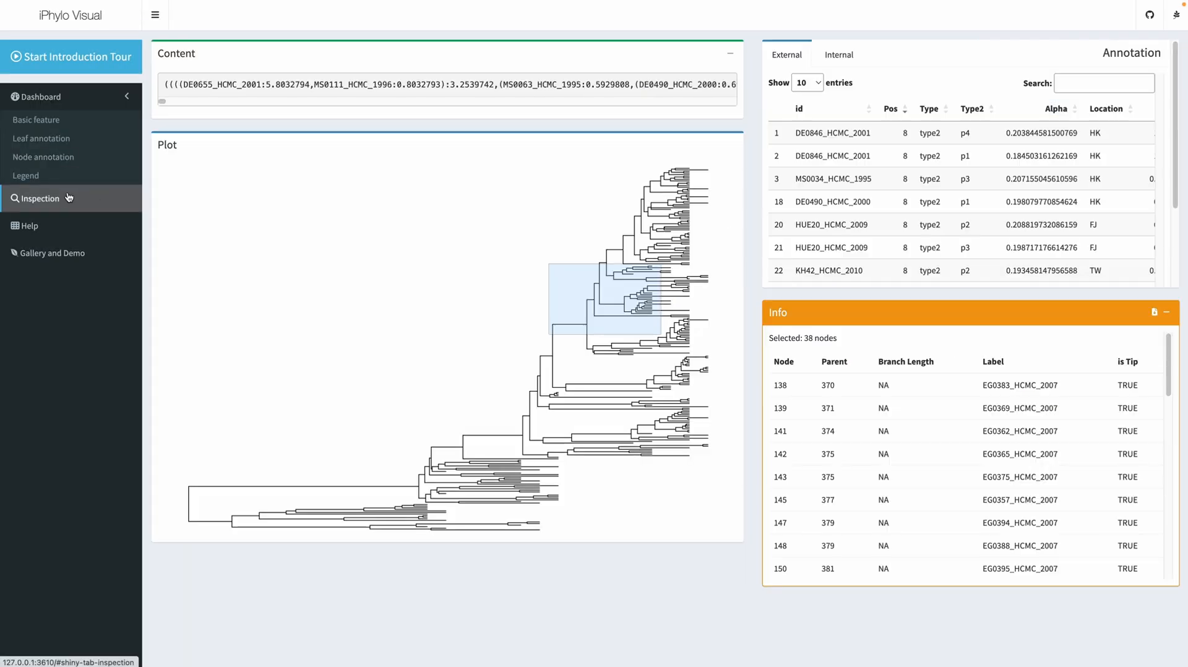
{"action": "left_click", "coordinate": [835, 55]}
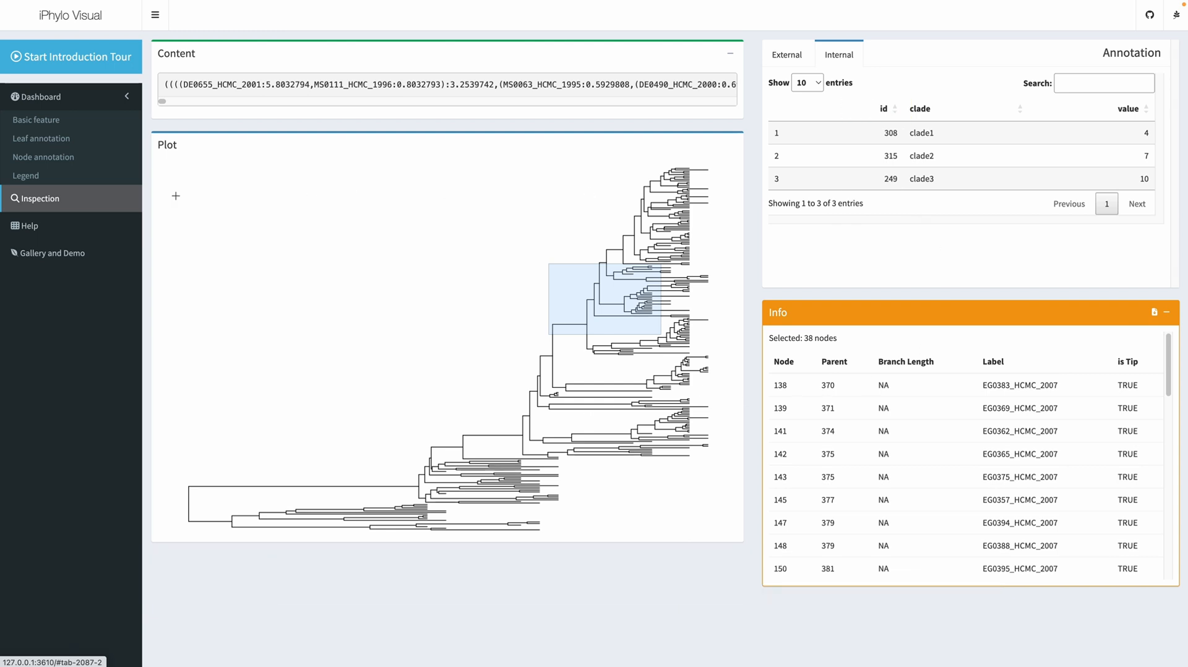
Set the first node annotation track's type to highlight and color it by clade
{"action": "left_click", "coordinate": [47, 159]}
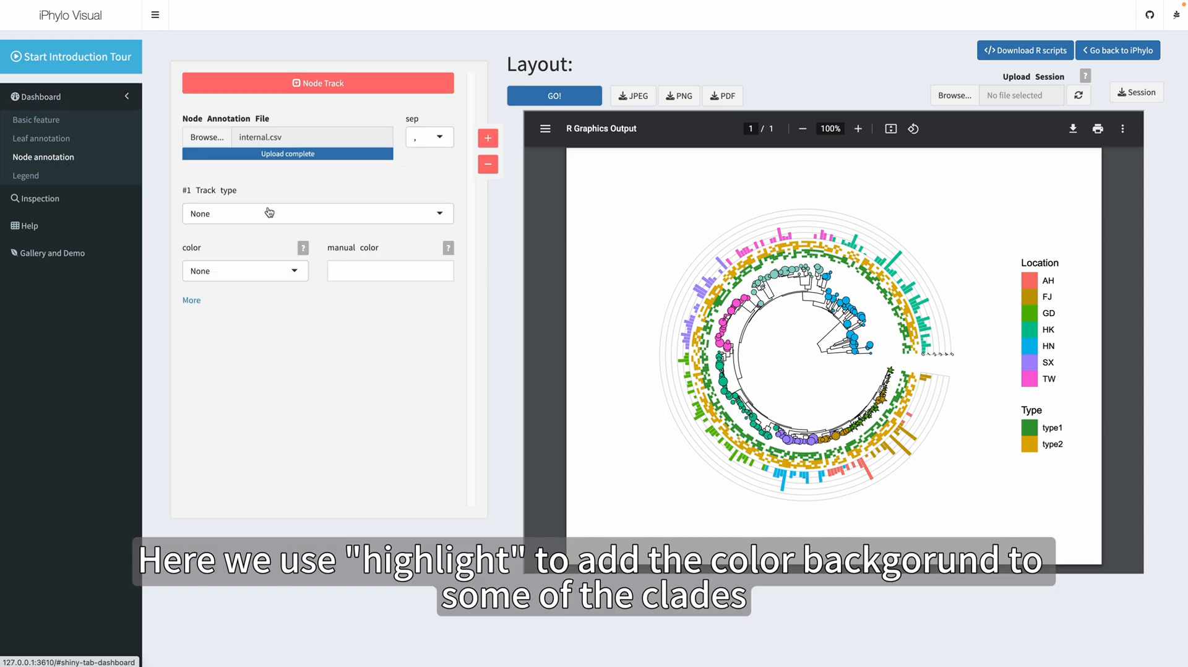
{"action": "left_click", "coordinate": [267, 214]}
{"action": "left_click", "coordinate": [226, 285]}
{"action": "left_click", "coordinate": [221, 270]}
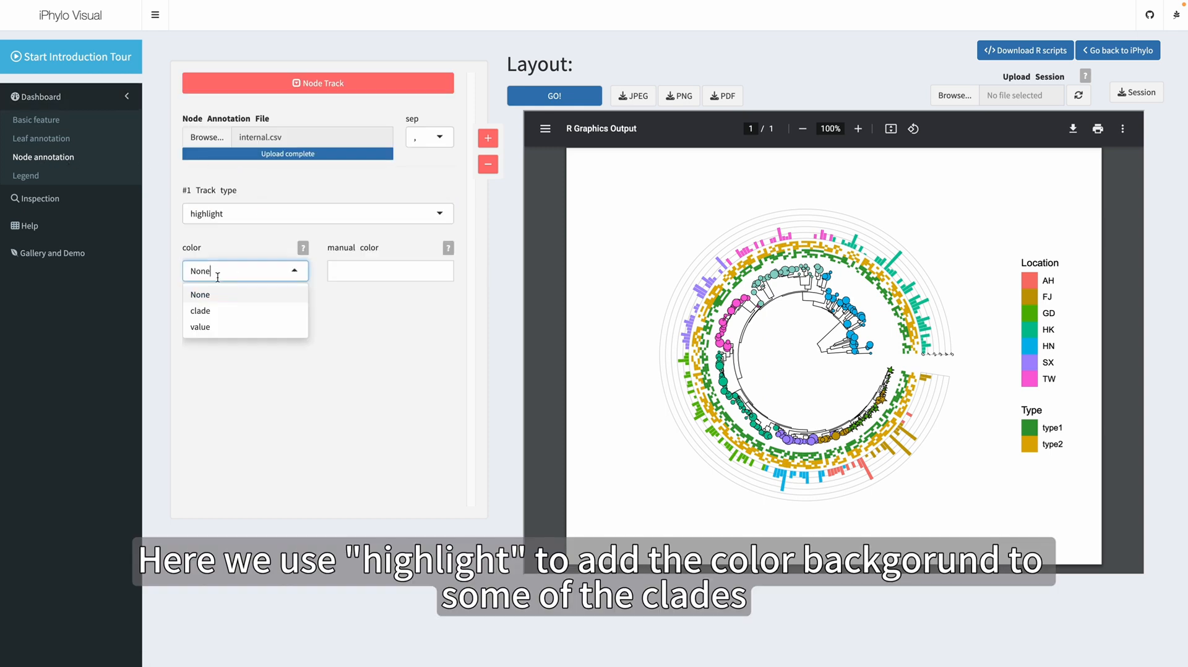
{"action": "left_click", "coordinate": [208, 311]}
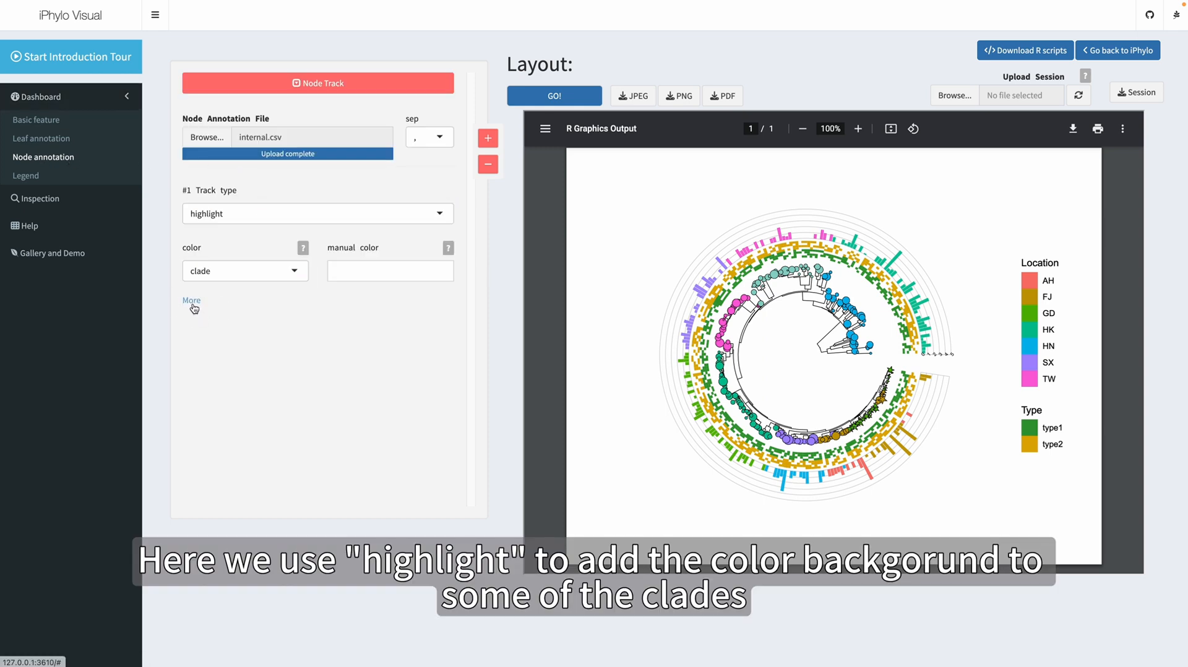
Set the highlight track's border color to NA and redraw the tree
{"action": "left_click", "coordinate": [191, 301]}
{"action": "left_click", "coordinate": [348, 336]}
{"action": "type", "text": "N"}
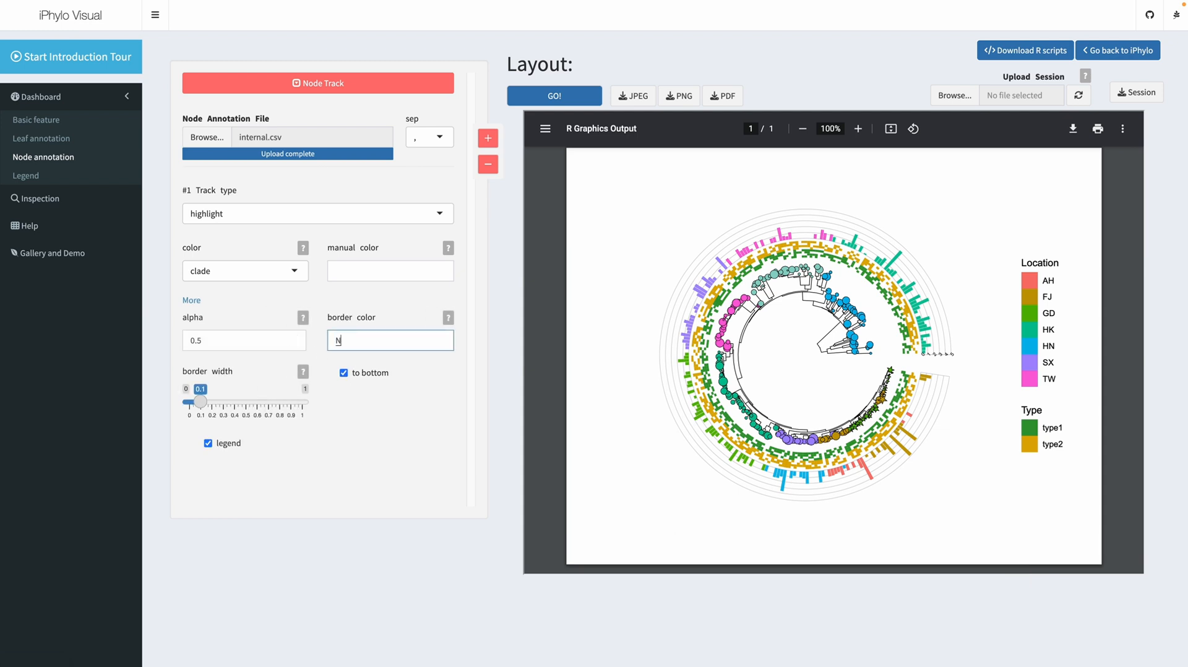
{"action": "type", "text": "A"}
{"action": "left_click", "coordinate": [531, 98]}
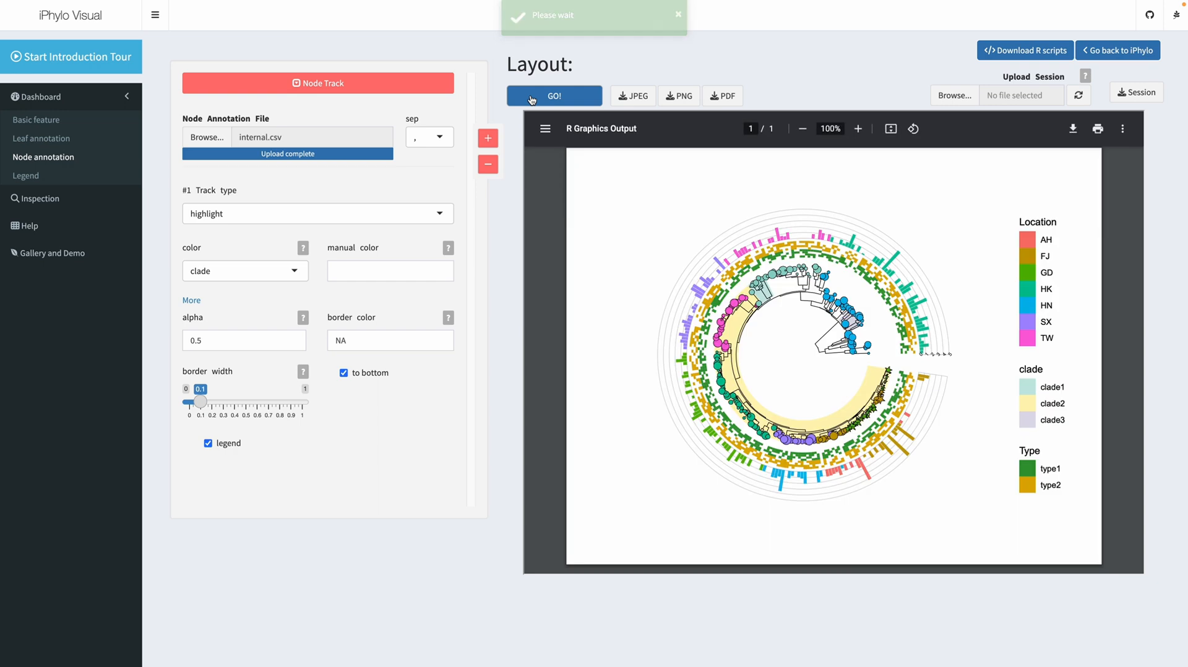
Turn off the node track's legend, change its type to color branch, and redraw the tree
{"action": "left_click", "coordinate": [388, 213]}
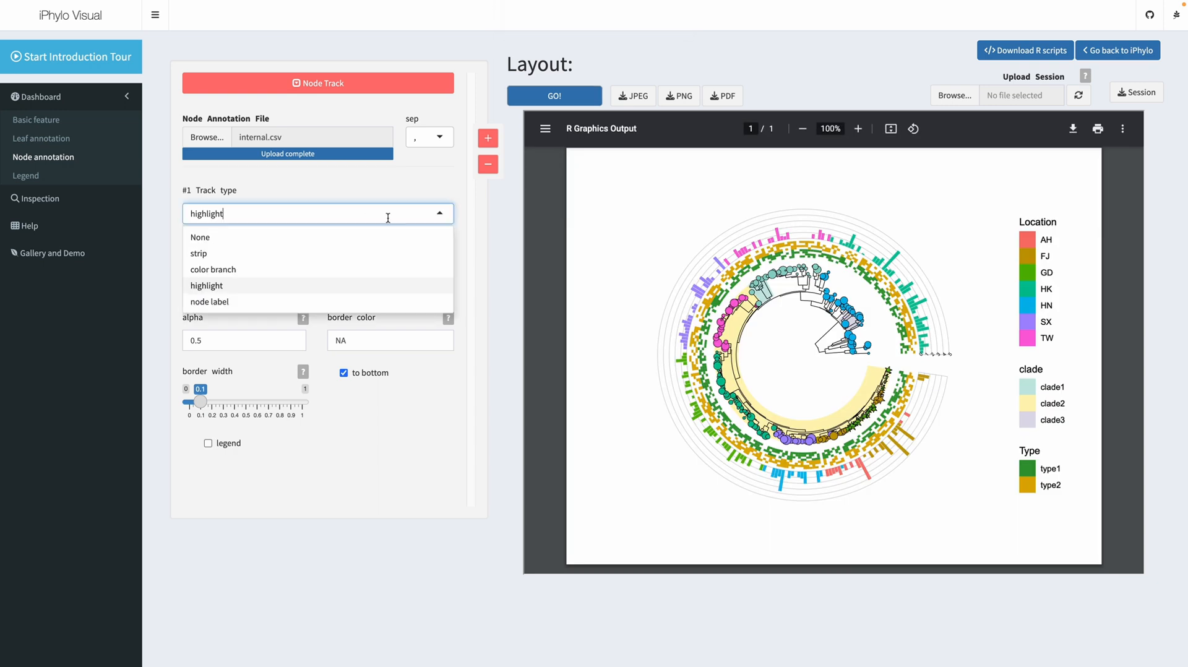
{"action": "left_click", "coordinate": [246, 273]}
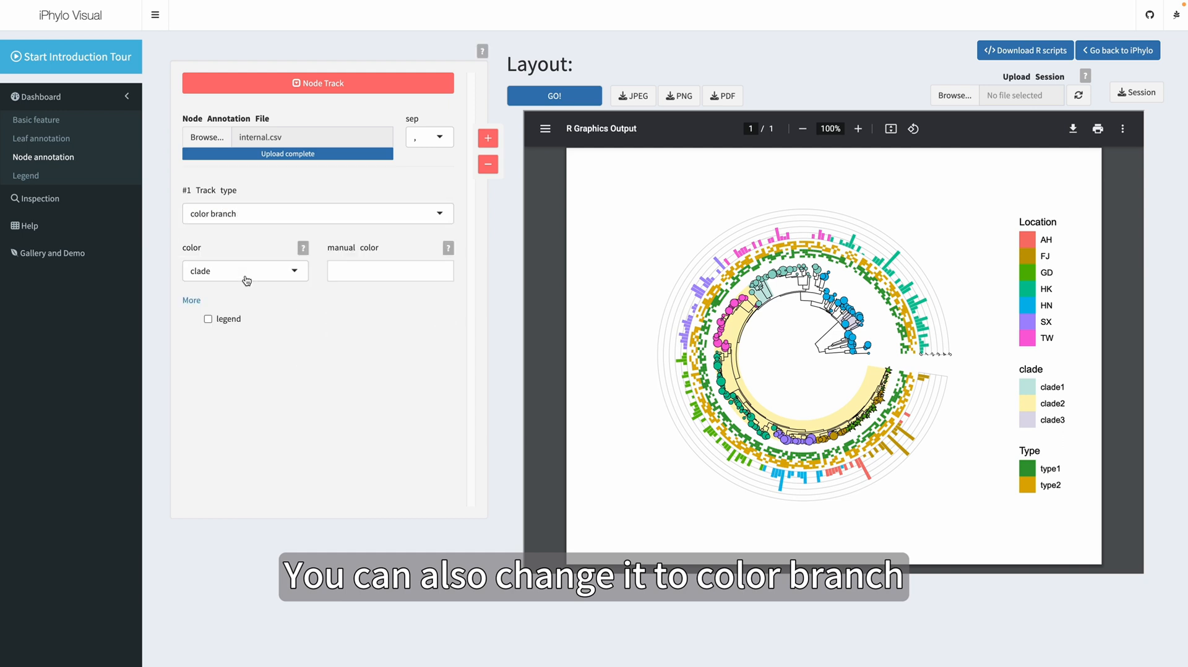
{"action": "left_click", "coordinate": [532, 99]}
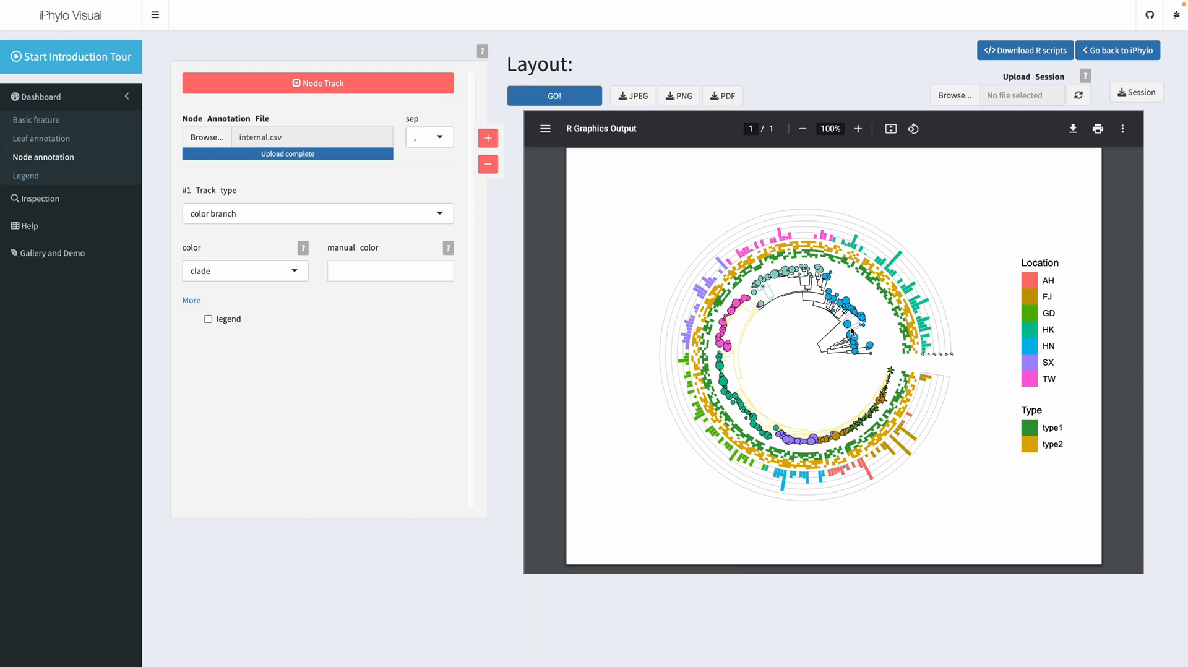
Download the tree plot as JPEG and PNG, and open the downloaded JPEG image
{"action": "left_click", "coordinate": [44, 124]}
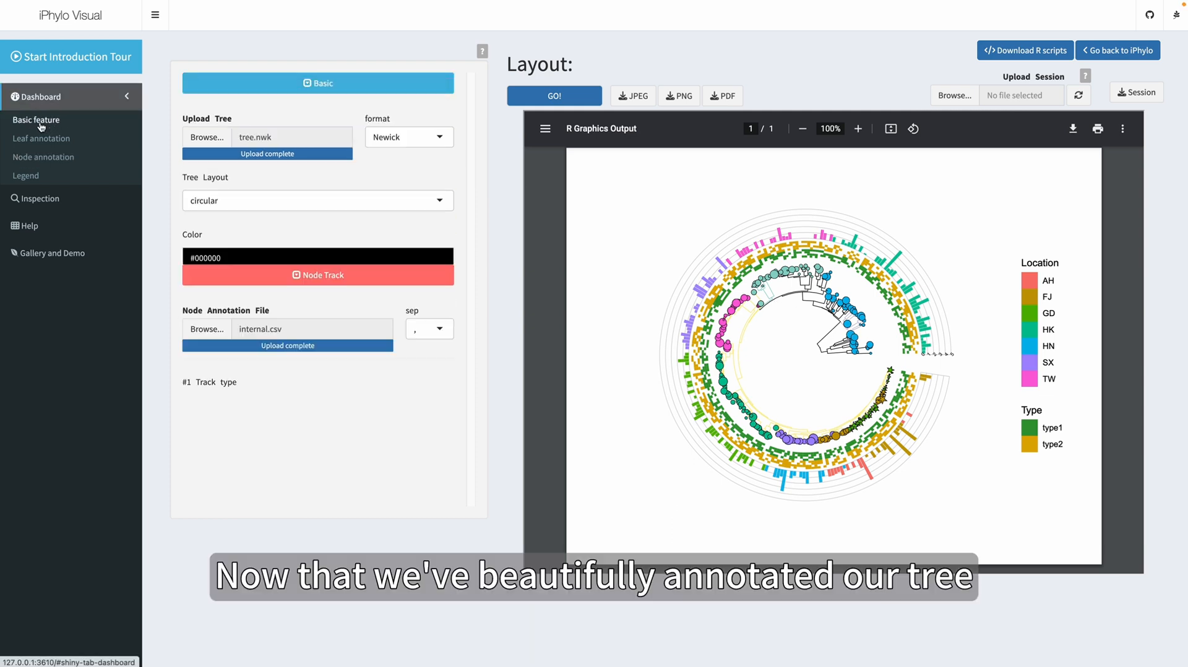
{"action": "left_click", "coordinate": [643, 97]}
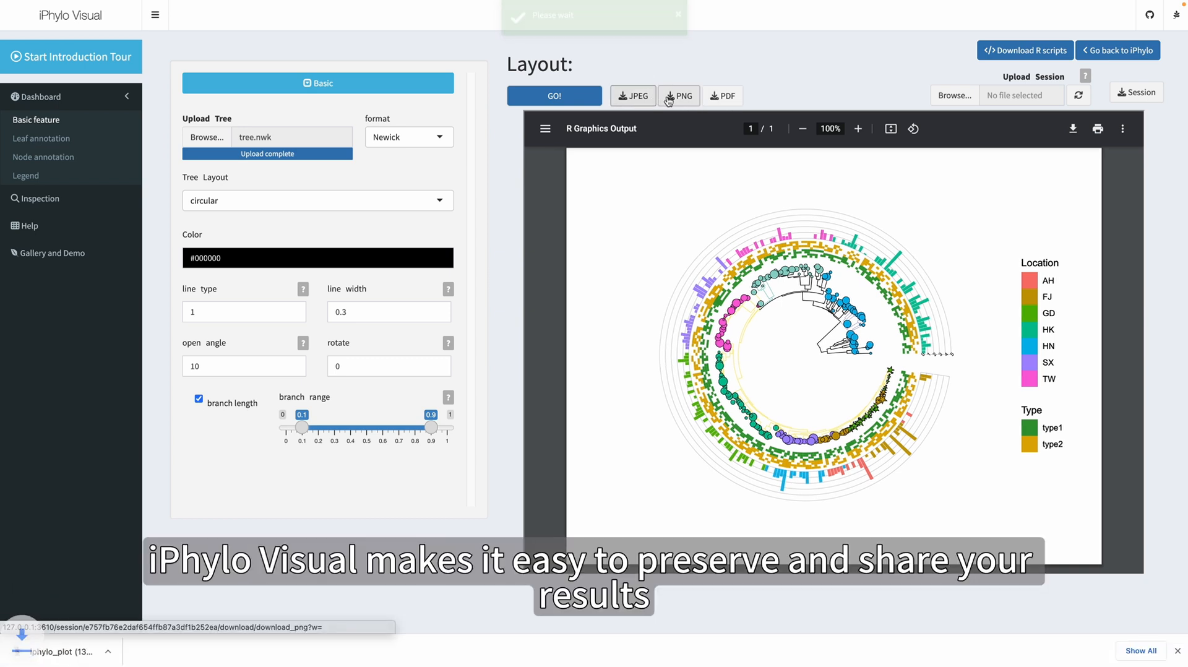
{"action": "left_click", "coordinate": [668, 98]}
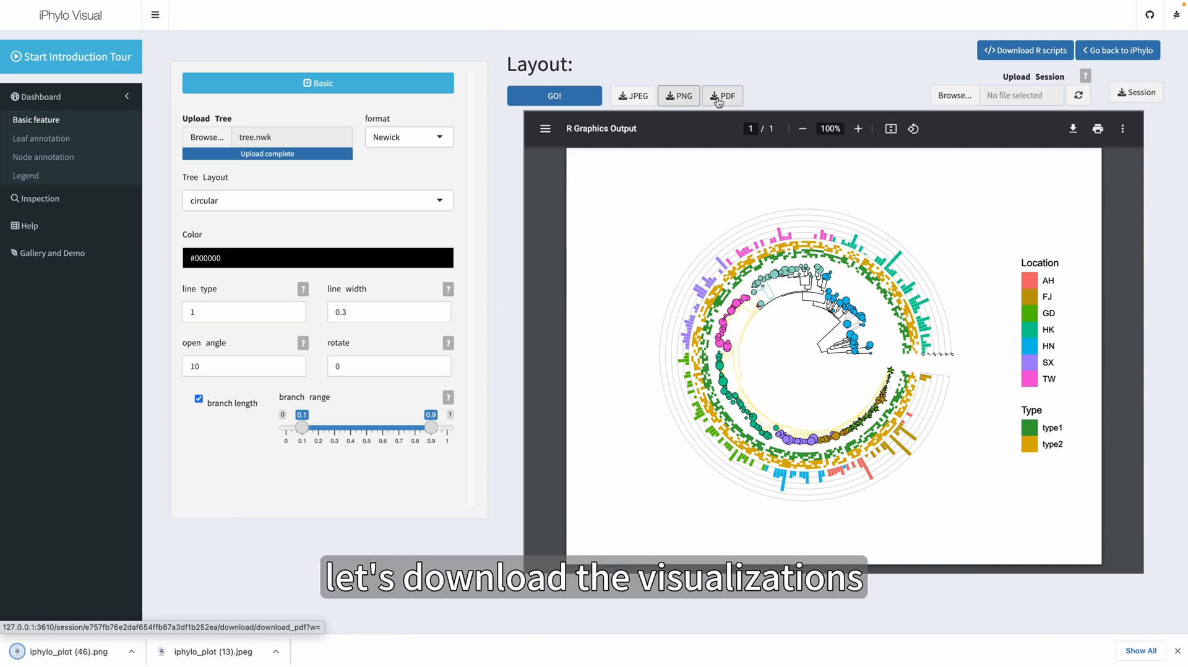
{"action": "left_click", "coordinate": [211, 653]}
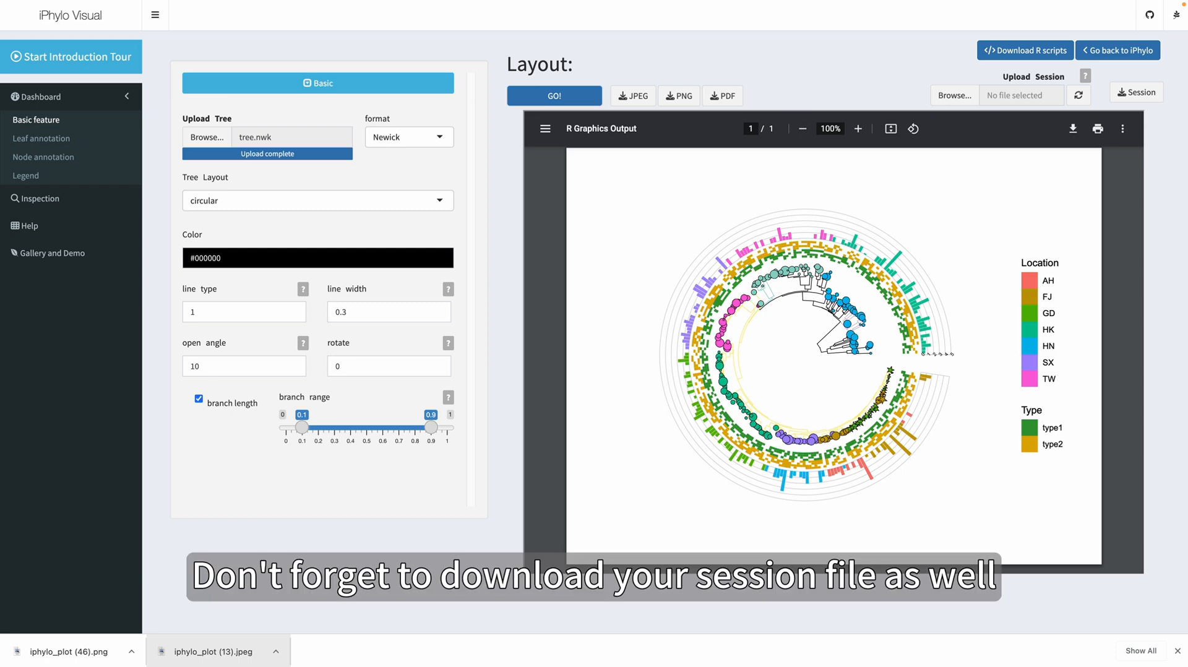
Download the session file under the name demo
{"action": "left_click", "coordinate": [1135, 92]}
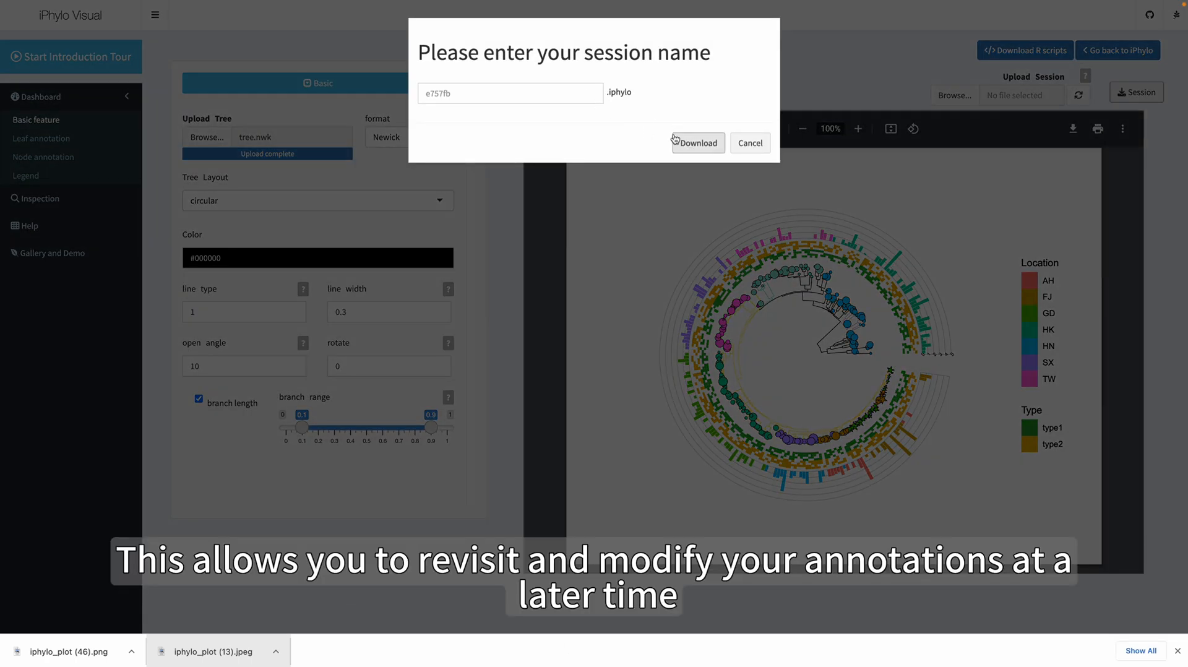
{"action": "left_click", "coordinate": [557, 91]}
{"action": "type", "text": "demo"}
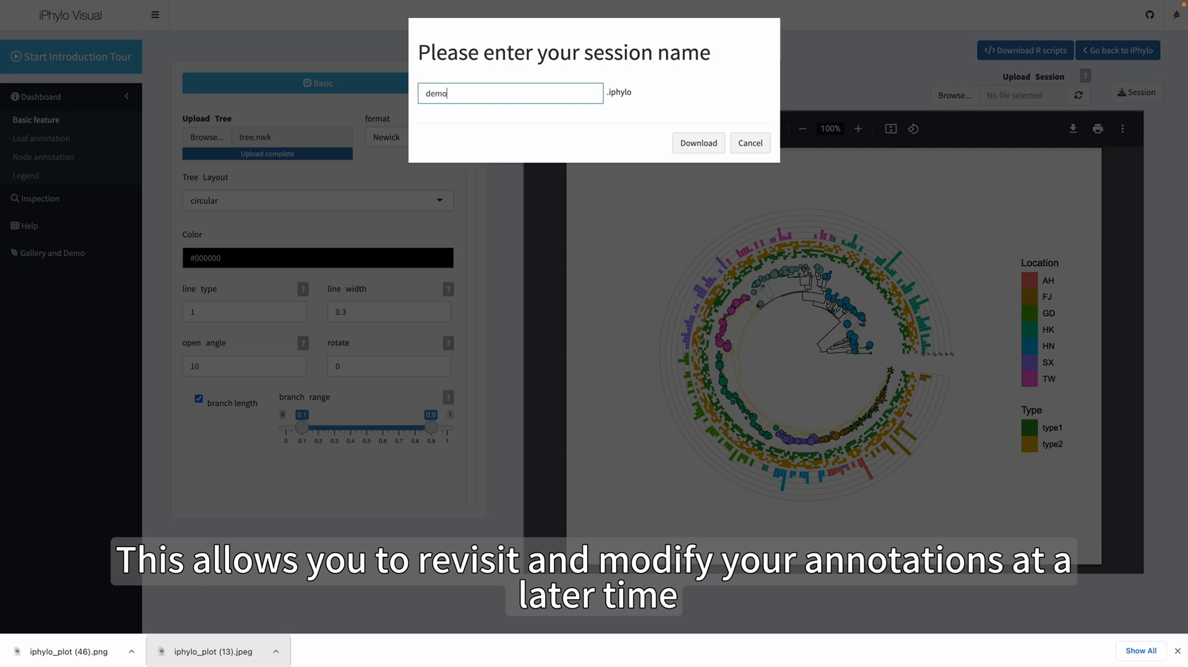
{"action": "left_click", "coordinate": [702, 147]}
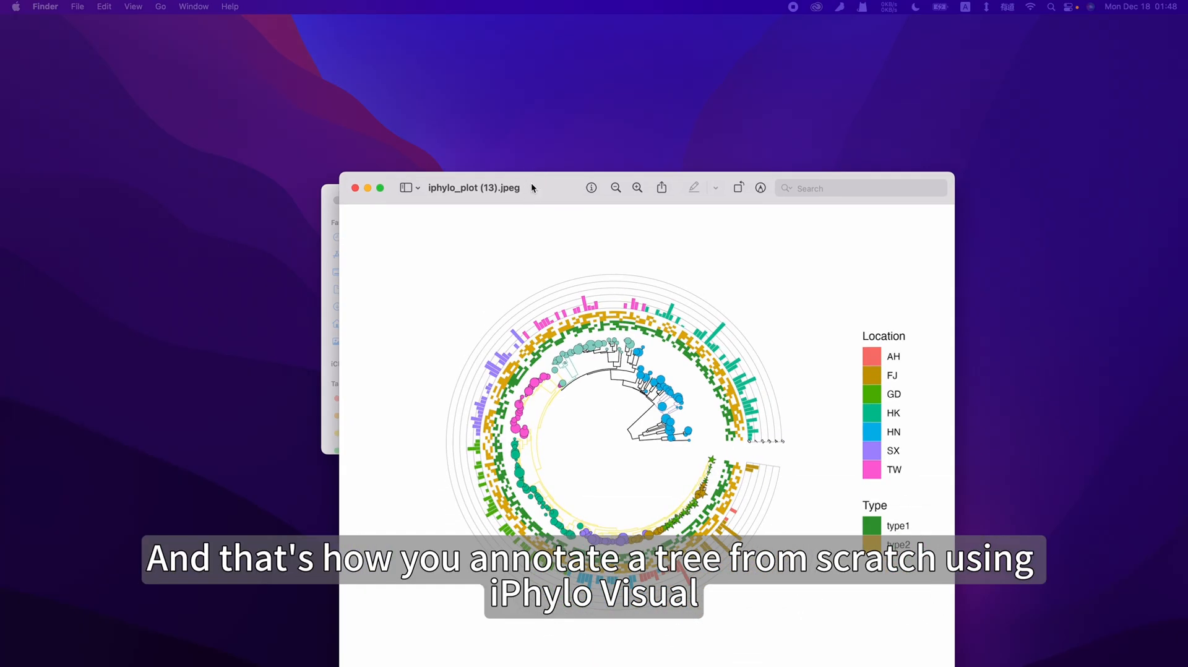
Reposition the Preview window showing iphylo_plot (13).jpeg to view the exported tree
{"action": "left_click_drag", "start_coordinate": [532, 188], "coordinate": [493, 137]}
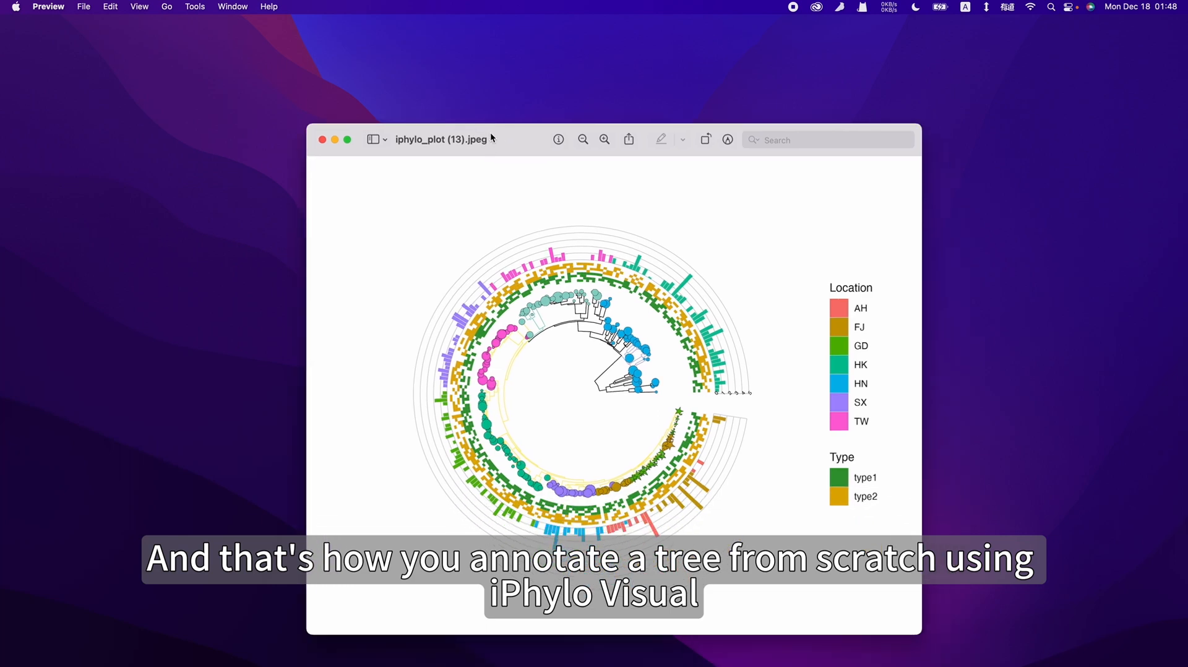